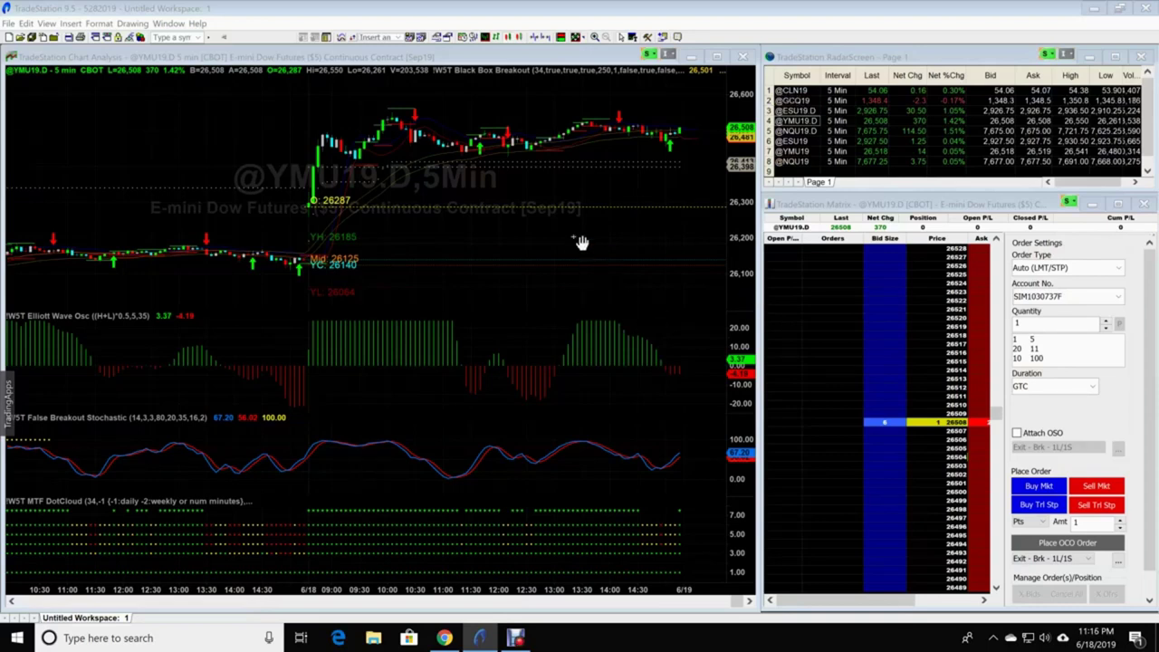
- Drag the YMU19 chart's price axis so the day's candles expand to fill the price panel
mouse_move(606, 193)
mouse_down()
mouse_move(574, 142)
mouse_move(611, 138)
mouse_move(580, 198)
mouse_up()
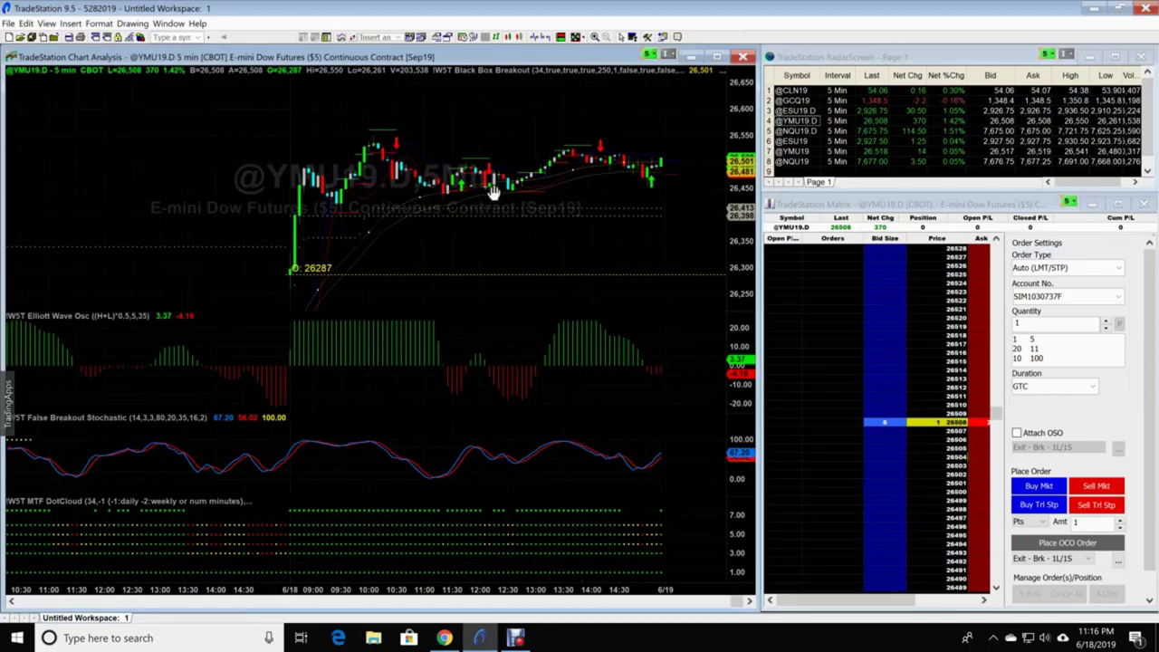
- Look over the Black Box Breakout plot styles, then close the format dialog without changes
right_click(597, 173)
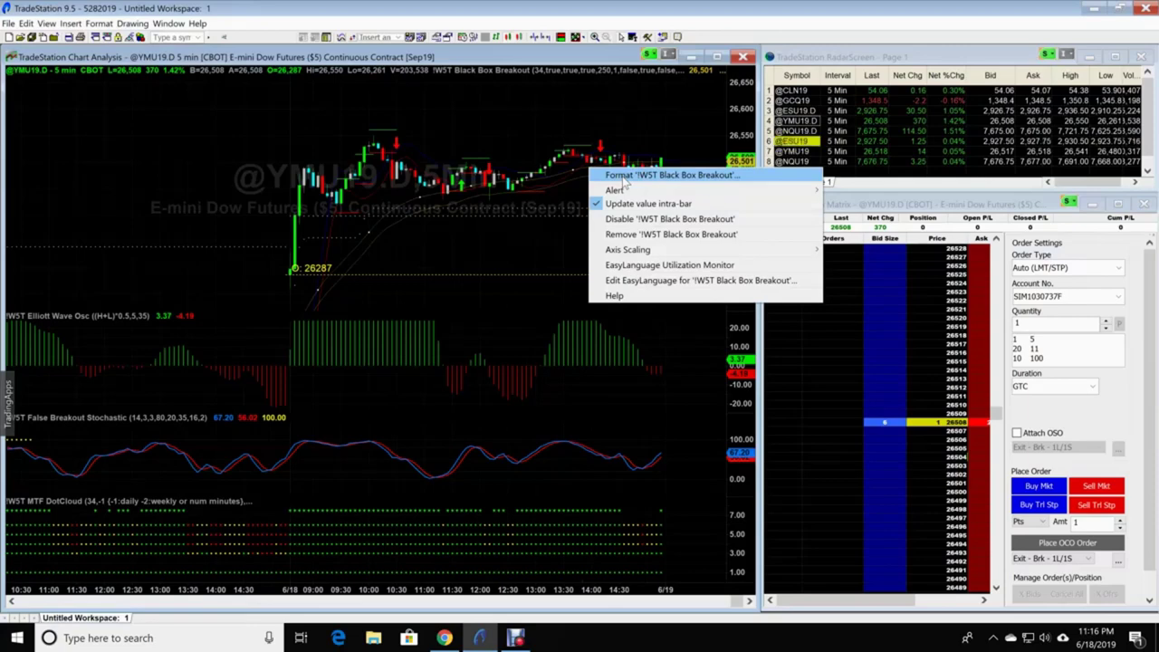
click(624, 177)
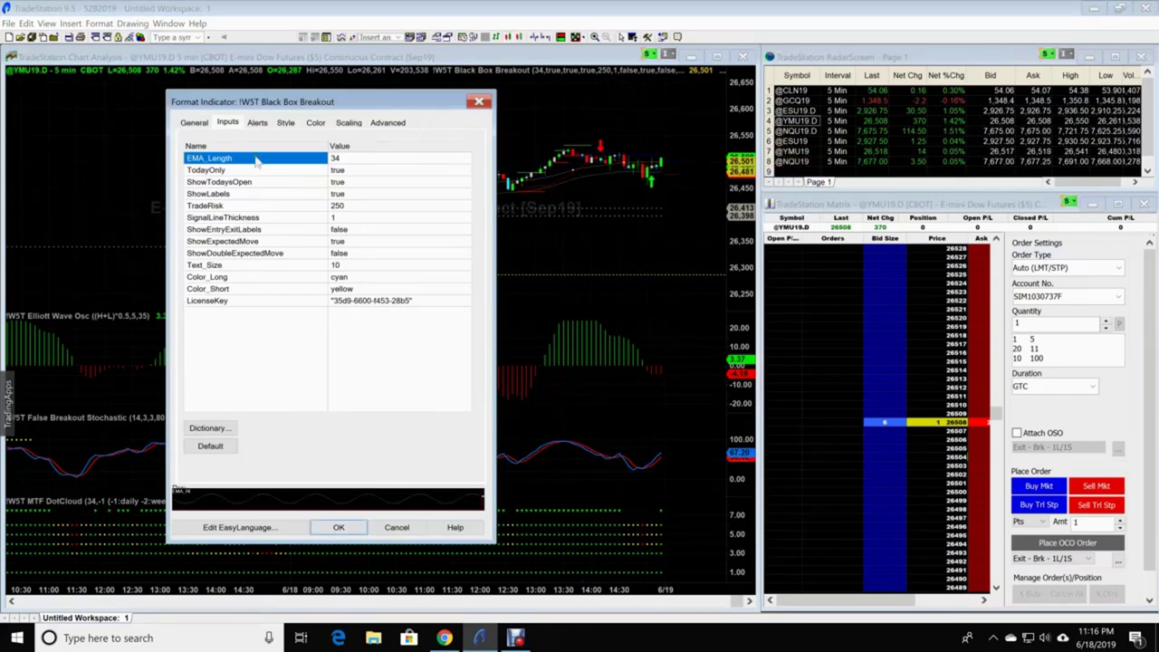
click(290, 124)
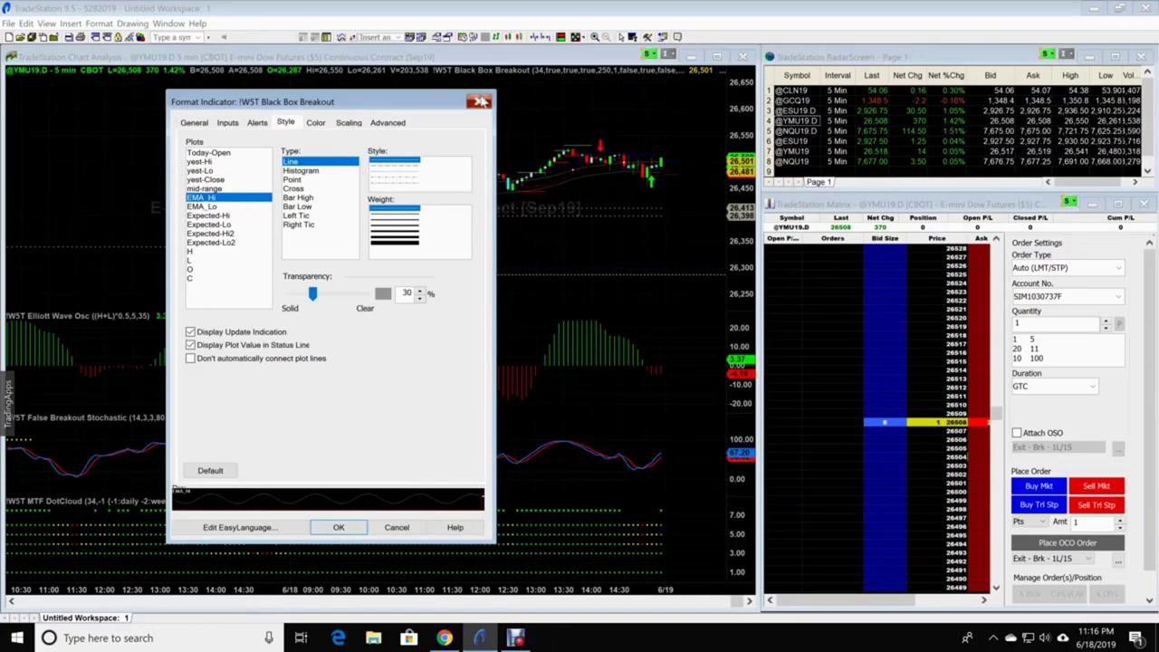
click(480, 101)
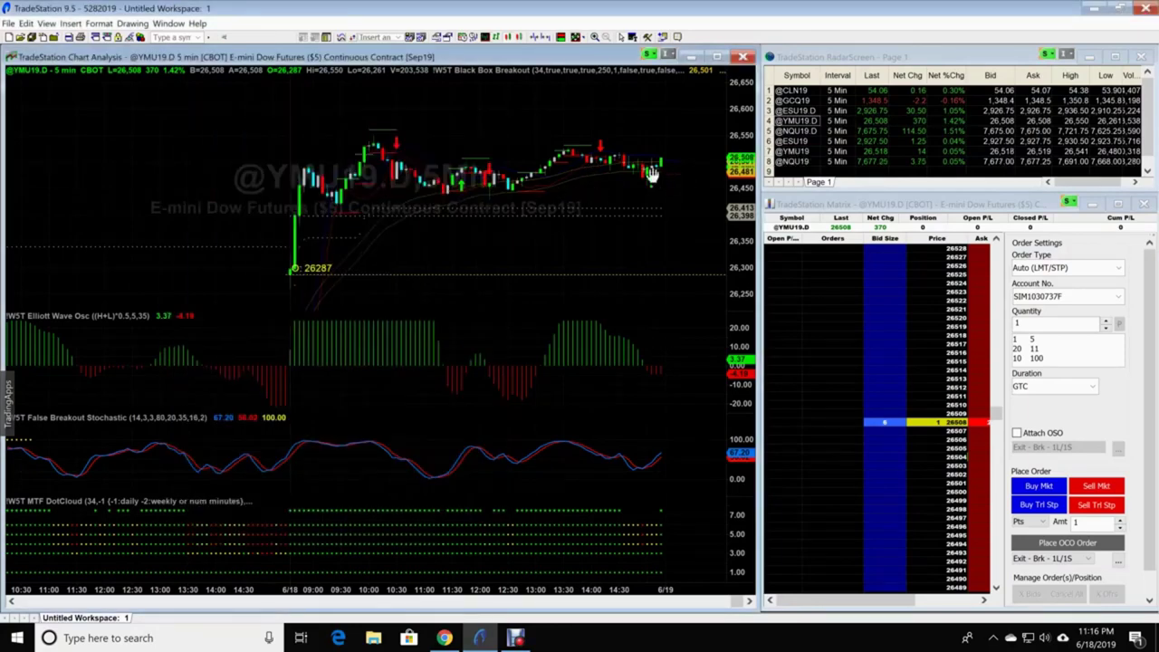
- Give the Black Box Breakout EMA_Hi line a heavier weight and a new palette colour
right_click(594, 172)
click(601, 177)
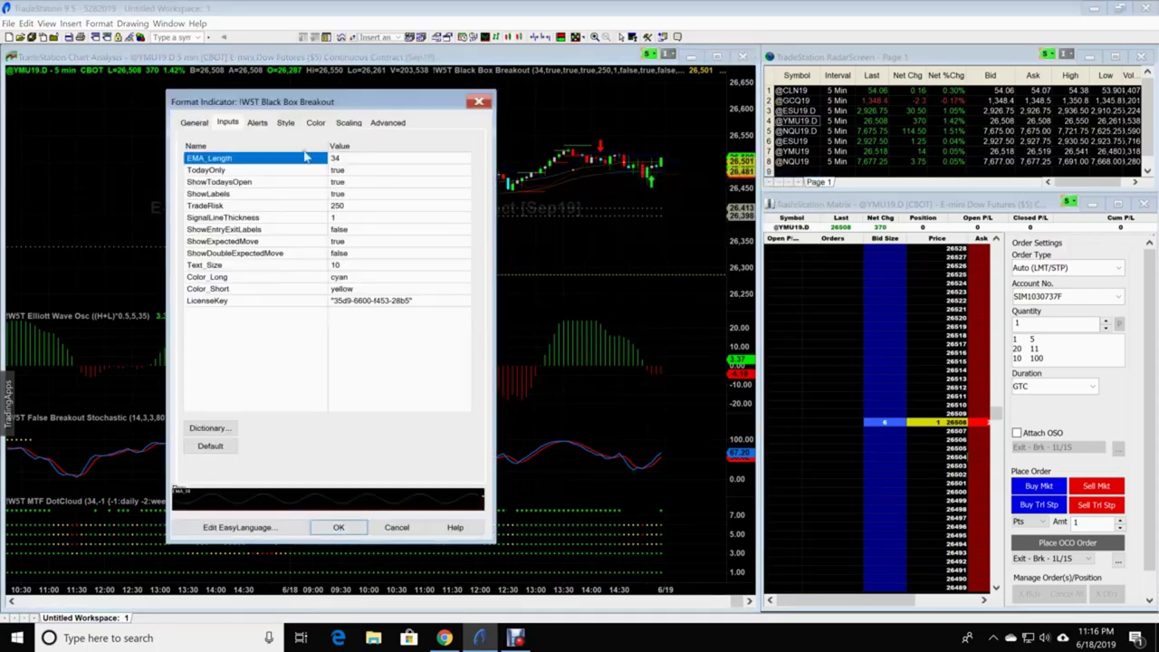
click(285, 124)
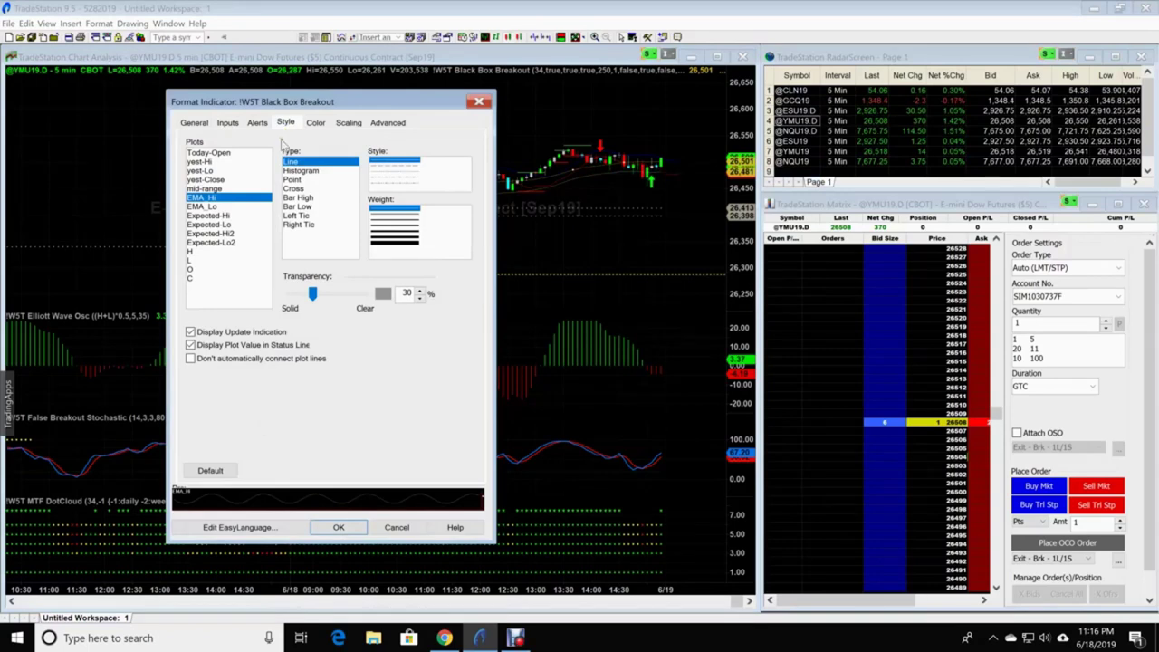
click(388, 223)
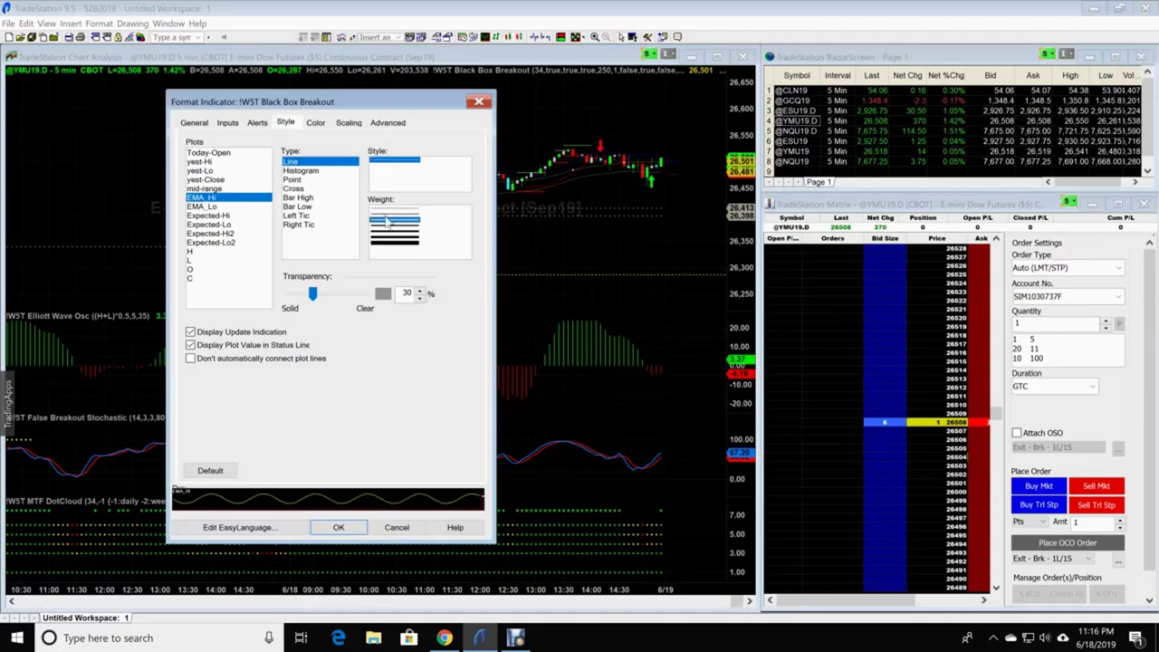
click(317, 124)
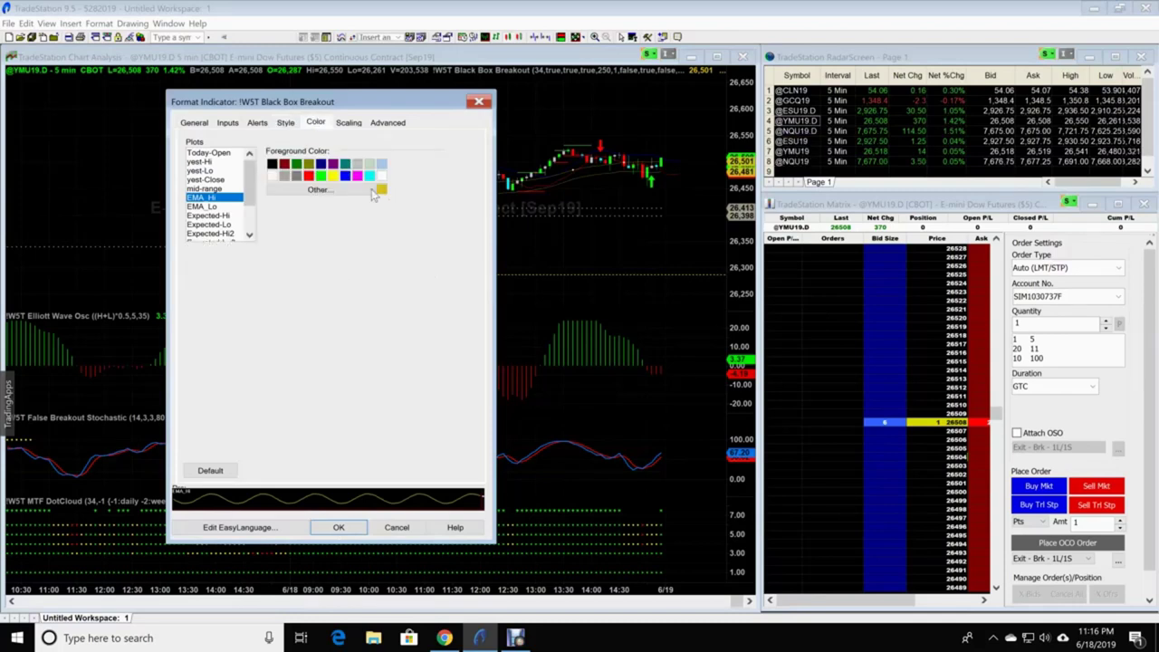
click(333, 178)
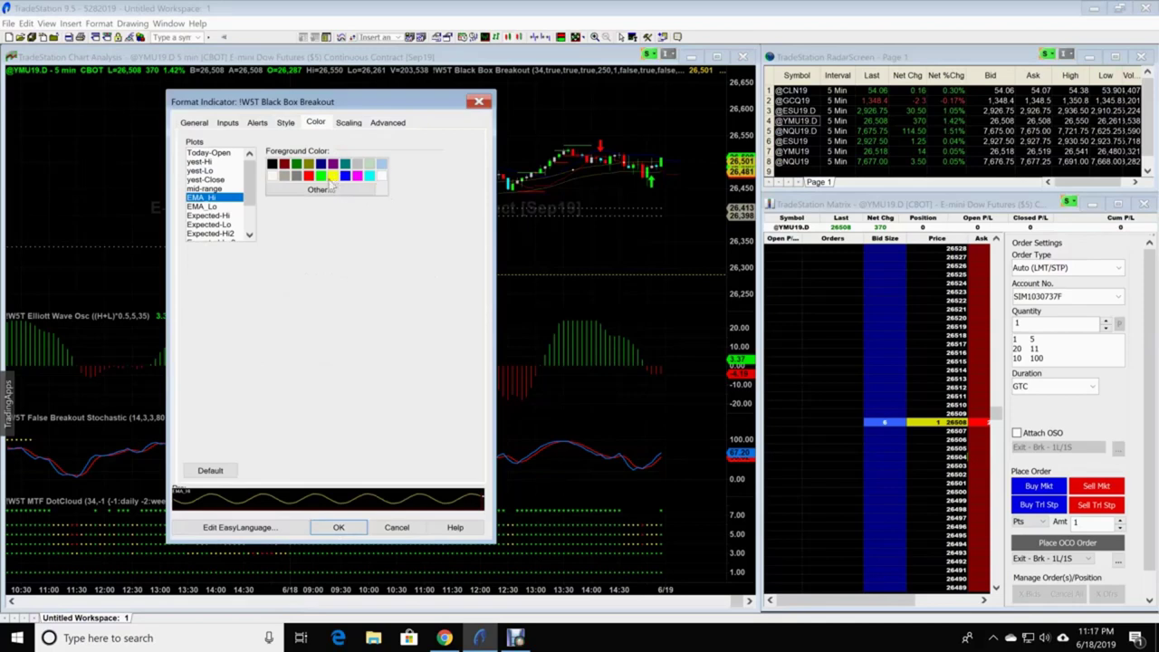
click(338, 528)
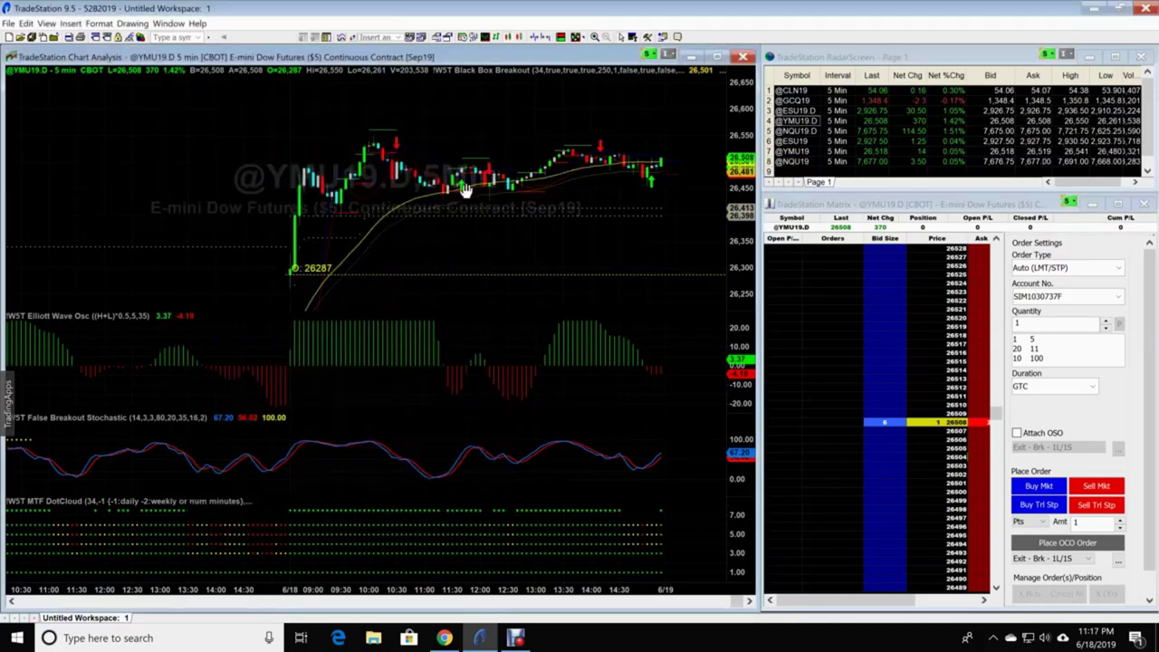
- Give the EMA_Lo cloud line a heavier weight like EMA_Hi, then stretch the price axis vertically
right_click(598, 176)
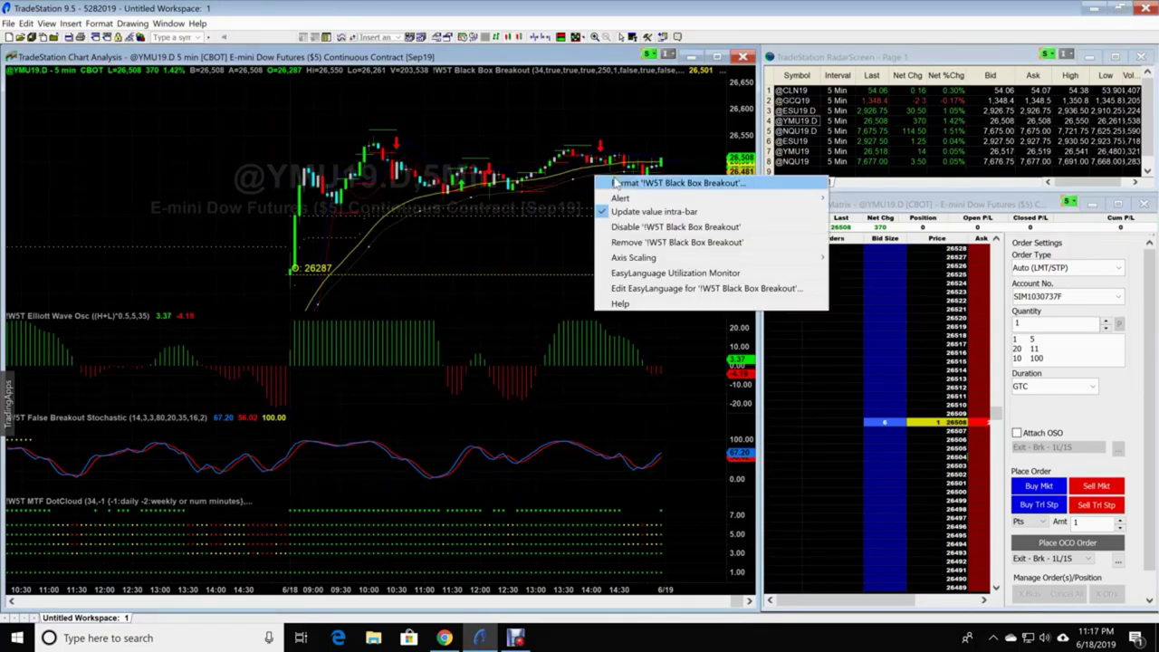
click(615, 184)
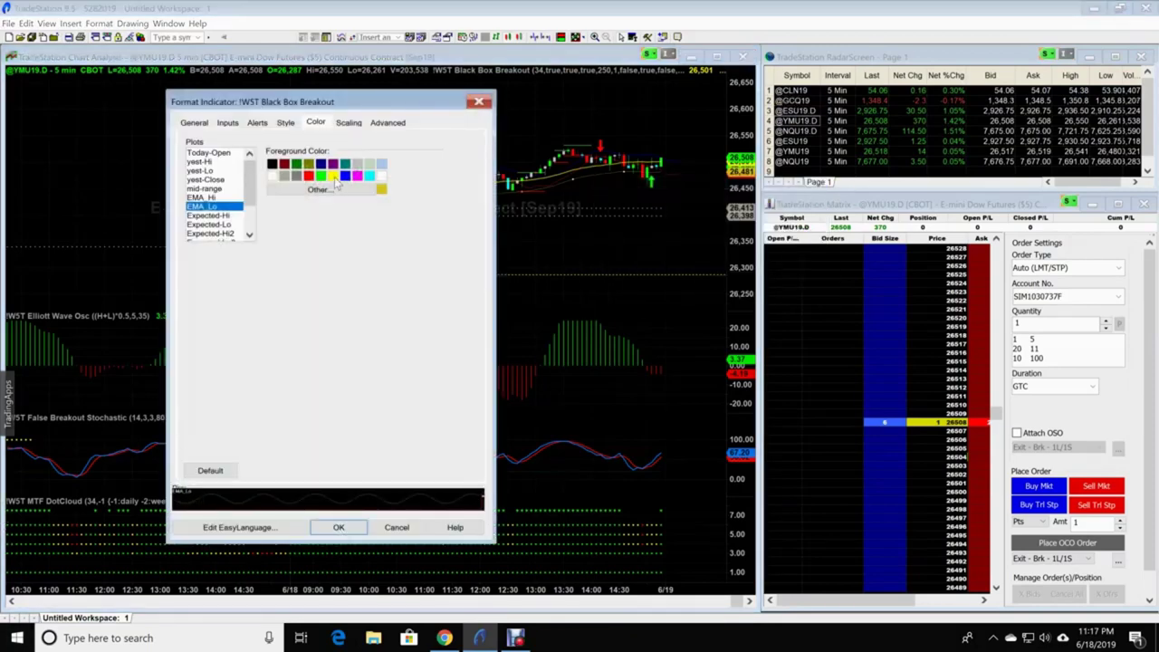
click(285, 124)
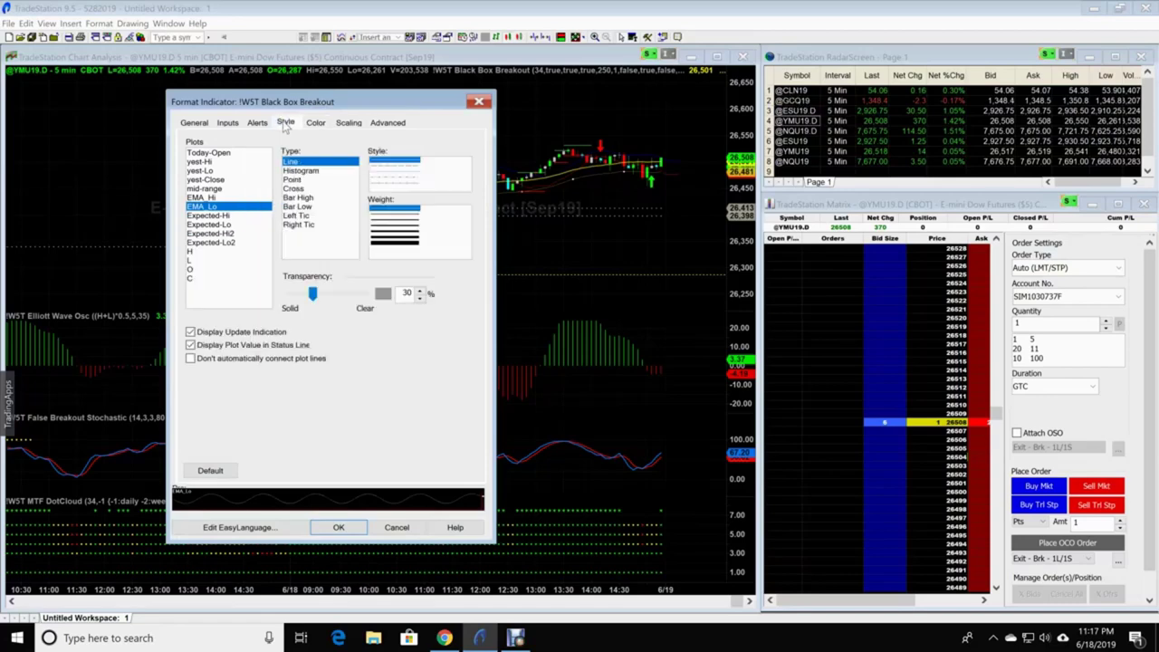
click(391, 223)
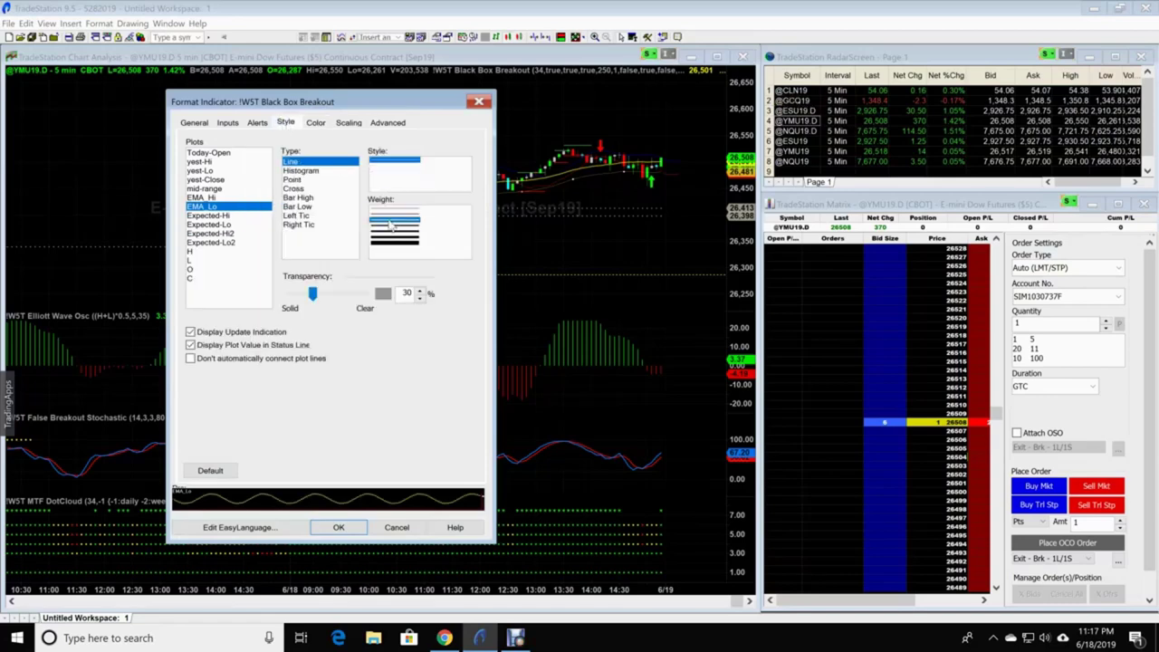
click(337, 527)
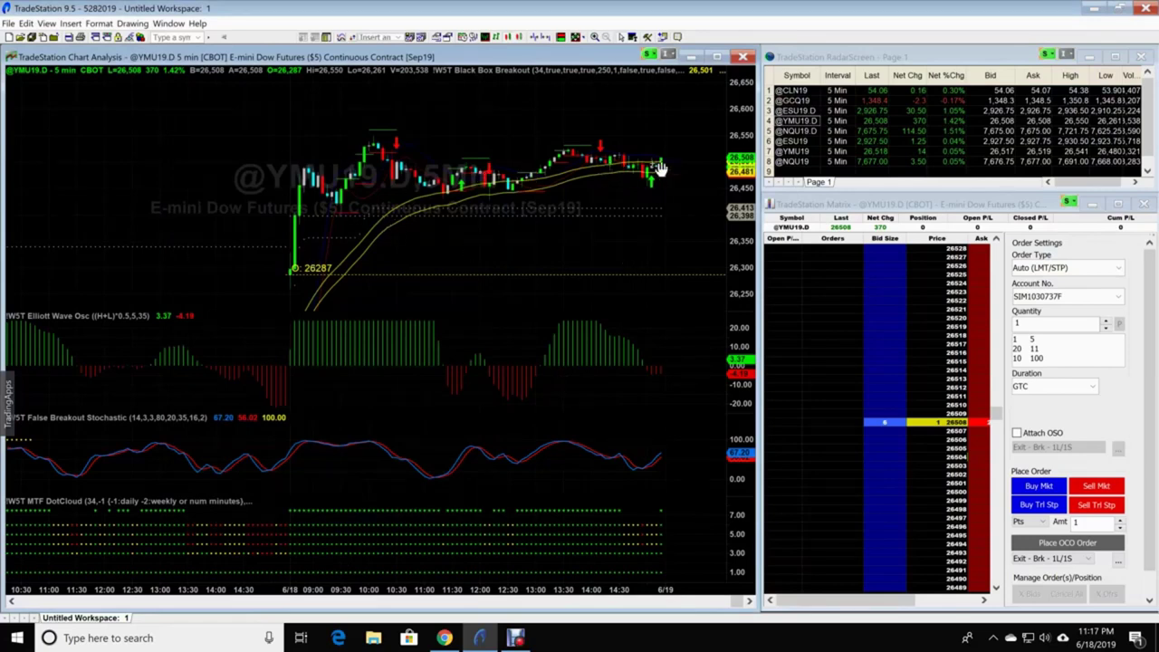
drag(748, 190, 755, 159)
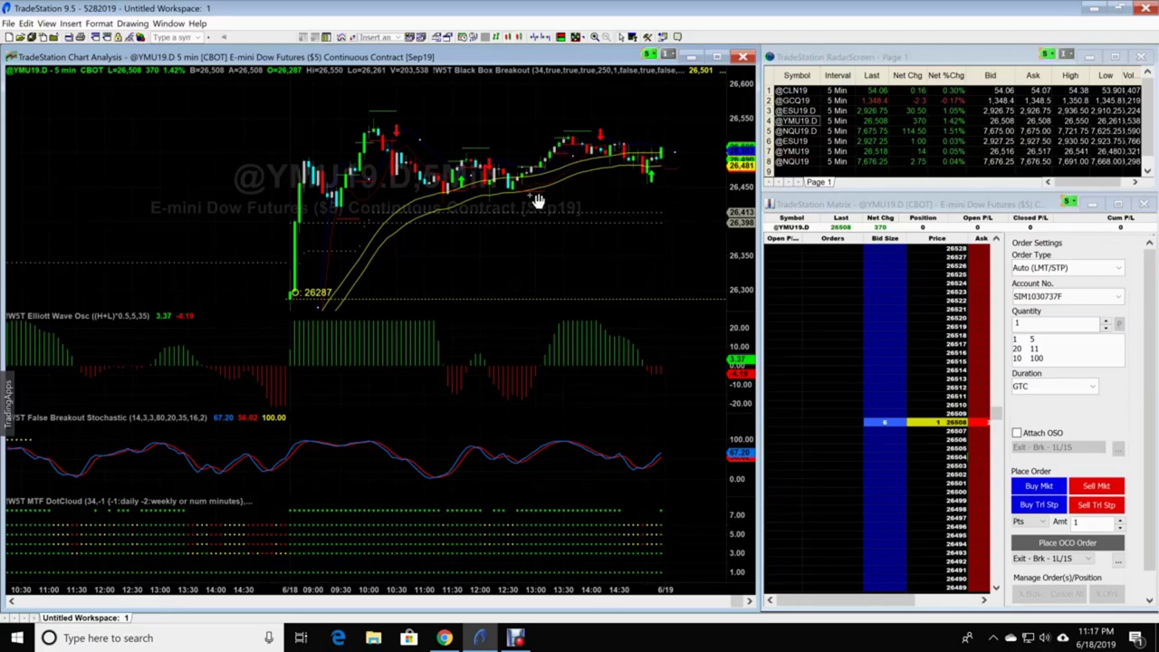
right_click(649, 150)
- Review the Elliott Wave indicator's colour settings, close the dialog, and maximize the YMU19 chart window
click(657, 155)
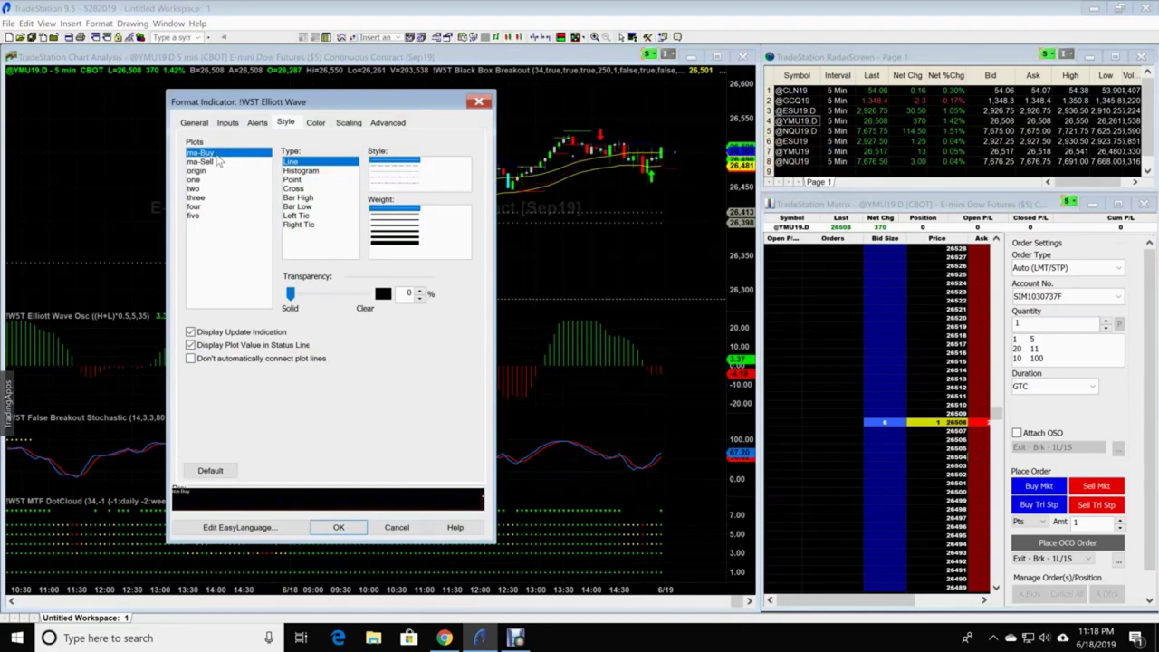
click(317, 124)
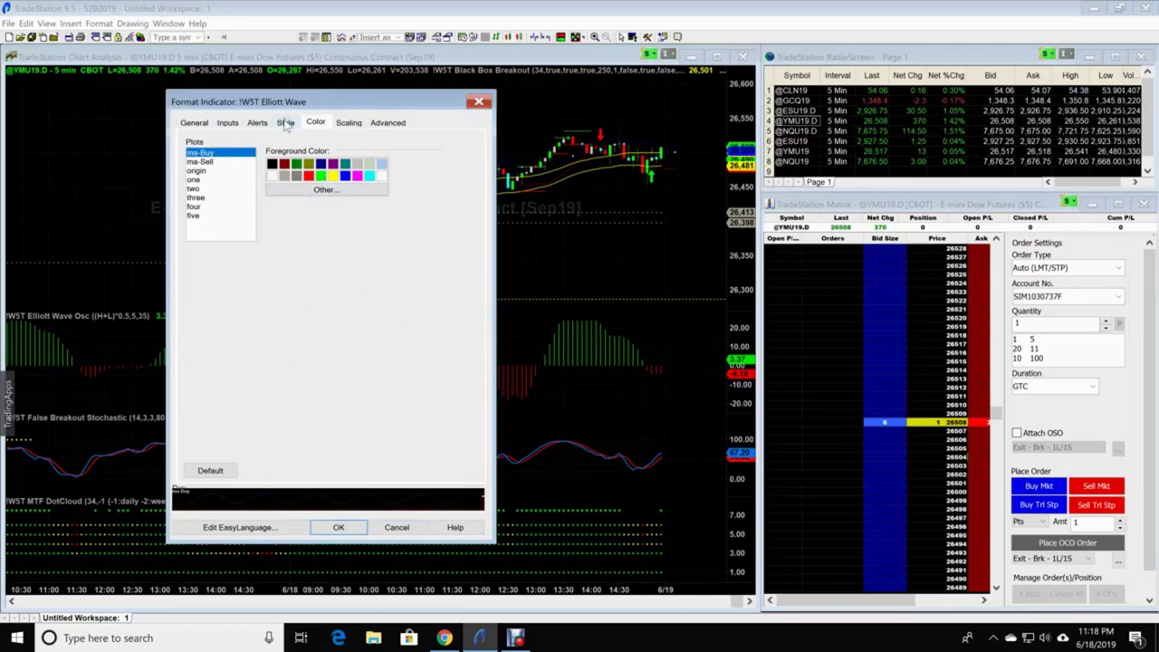
click(337, 529)
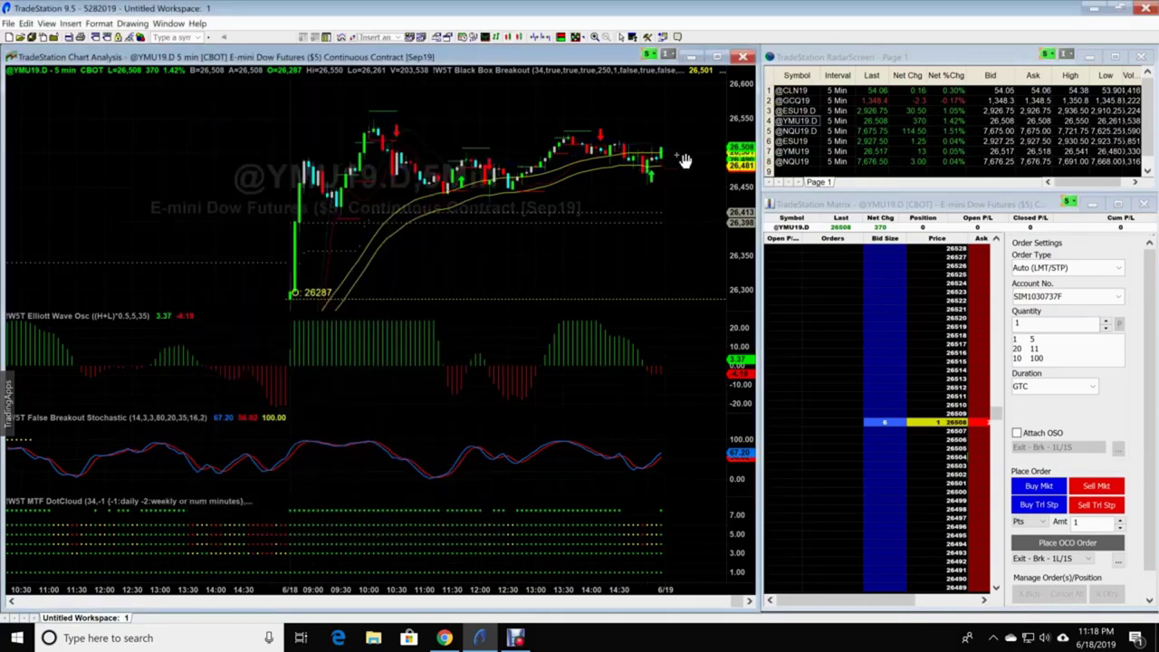
click(716, 56)
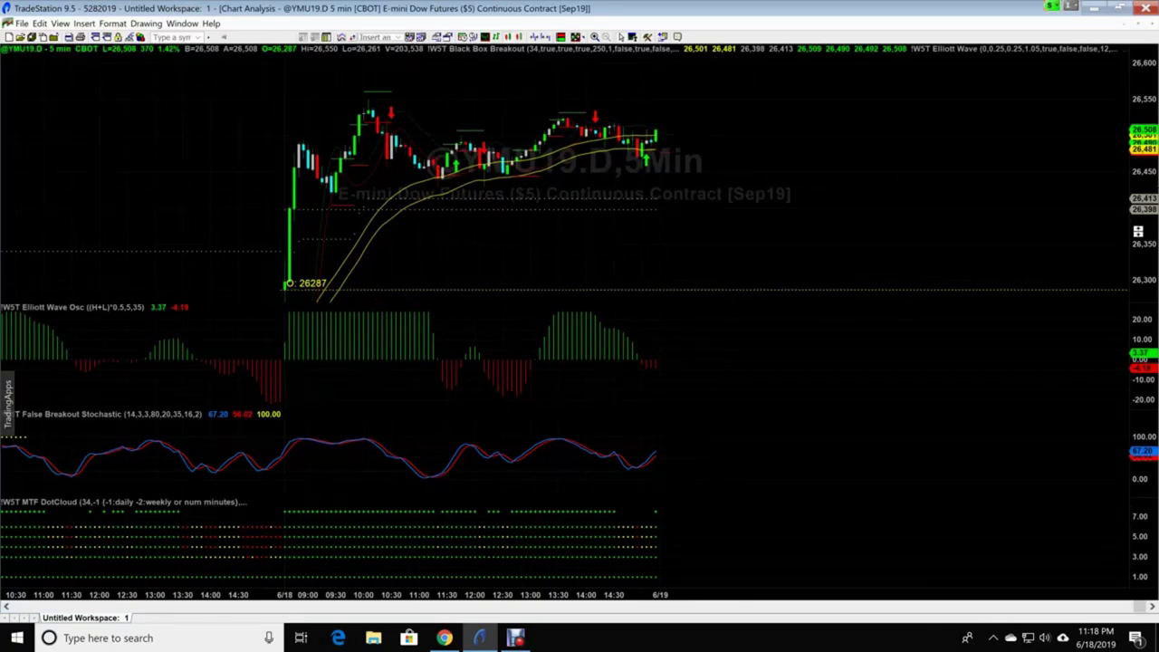
- Zoom into the 6/18 session, pan to the latest bars, and stretch the price scale
scroll(510, 202, up, 2)
scroll(510, 202, up, 3)
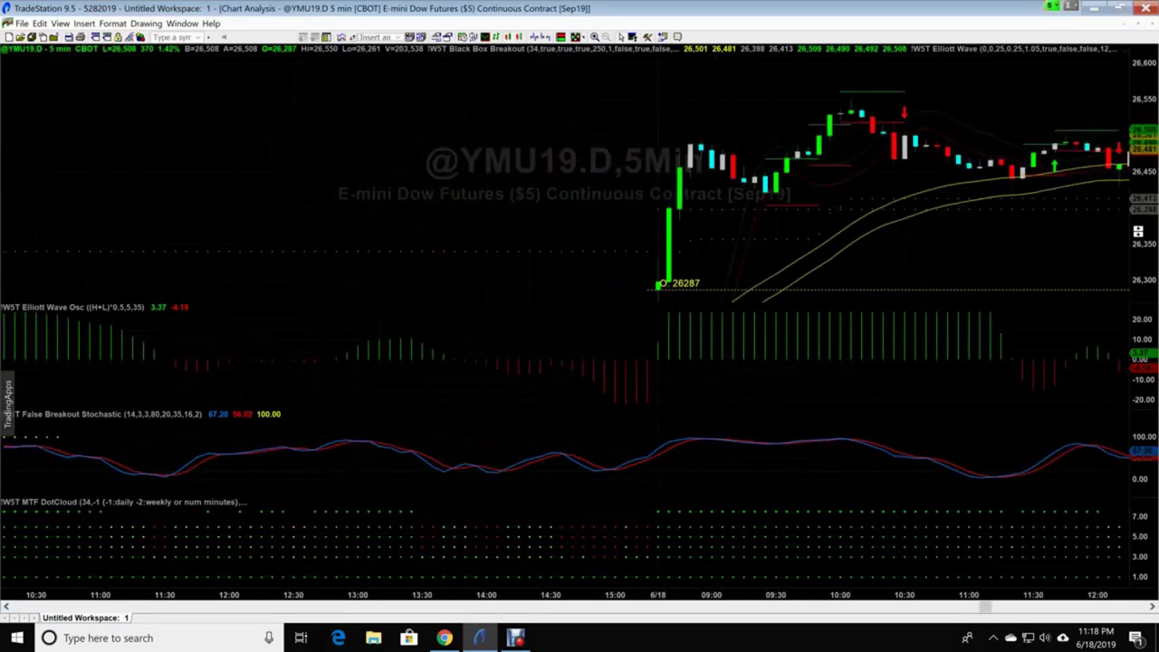
drag(911, 256, 453, 233)
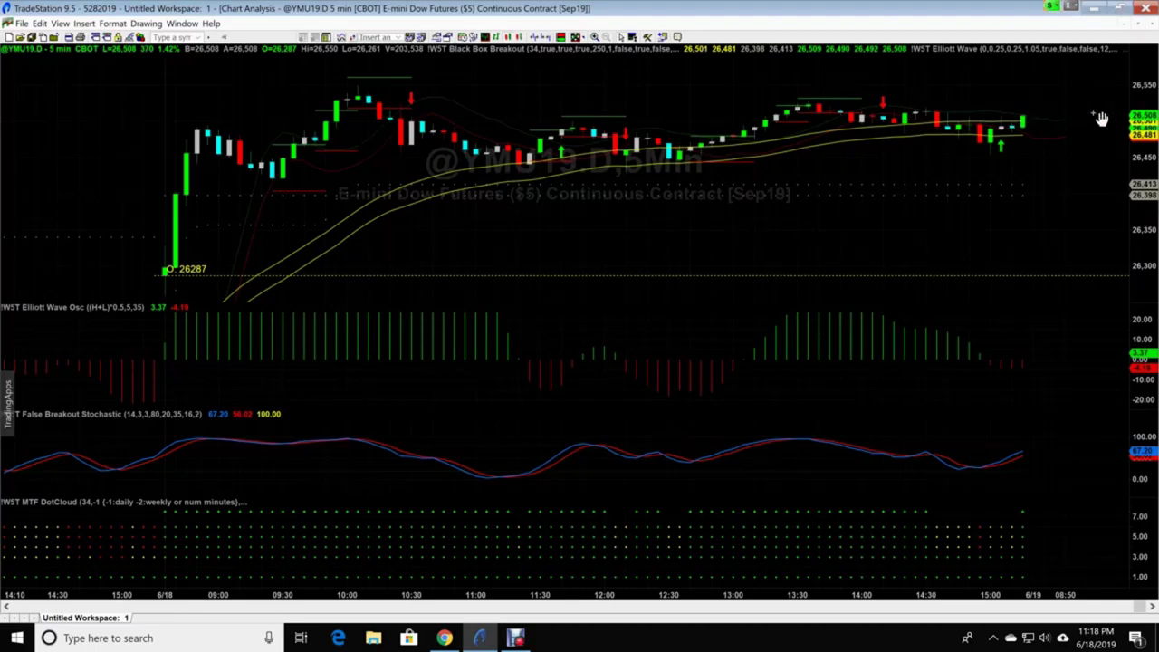
drag(1143, 156, 1133, 124)
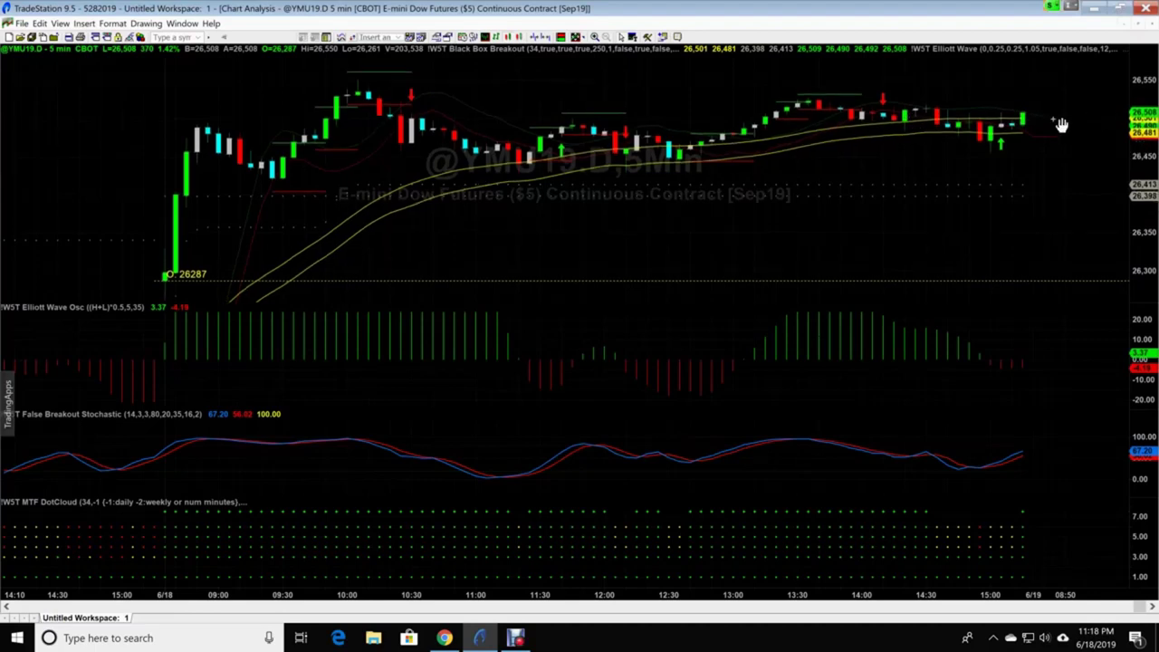
- Make the Elliott Wave indicator's ma-Buy line thicker
right_click(1060, 121)
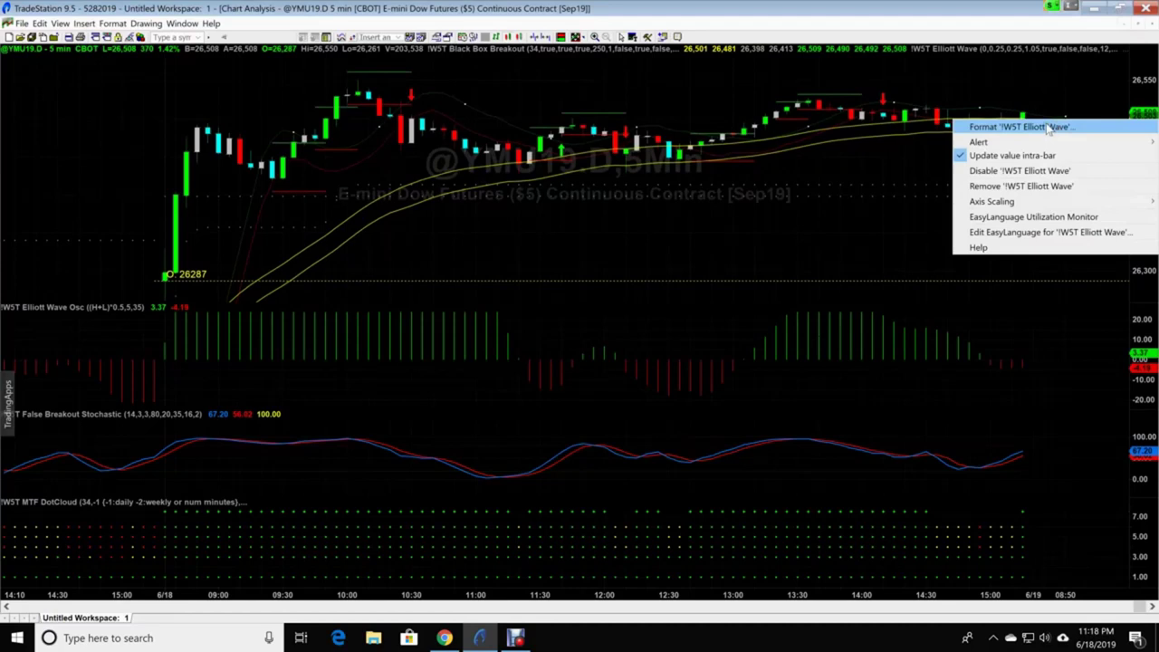
click(1048, 127)
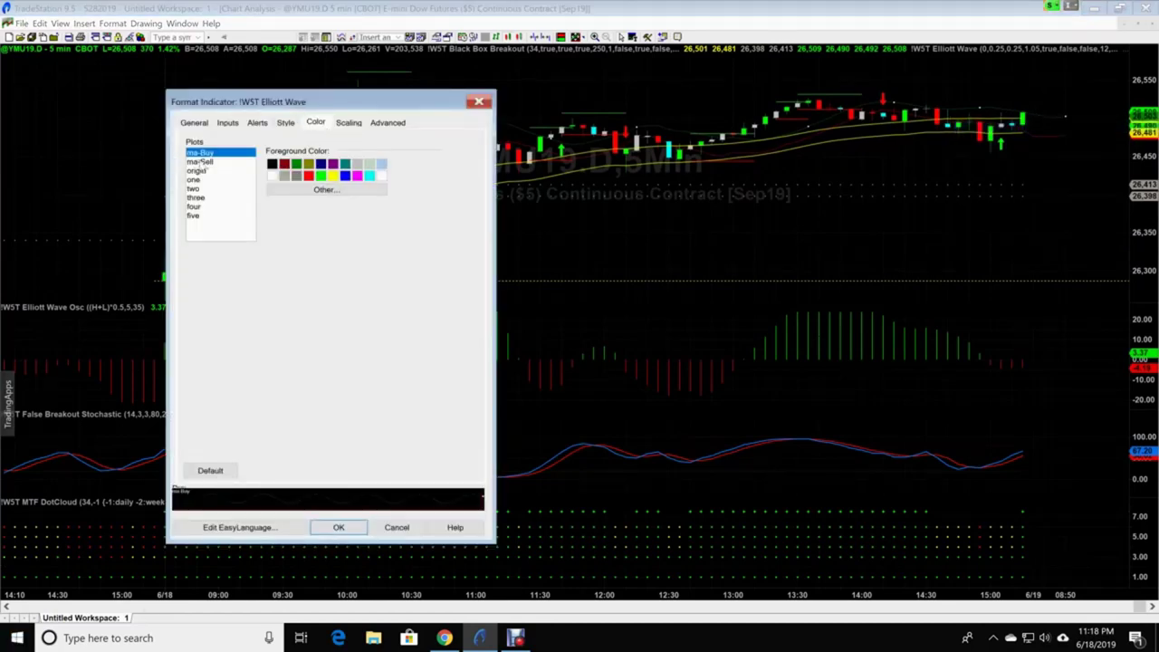
click(285, 125)
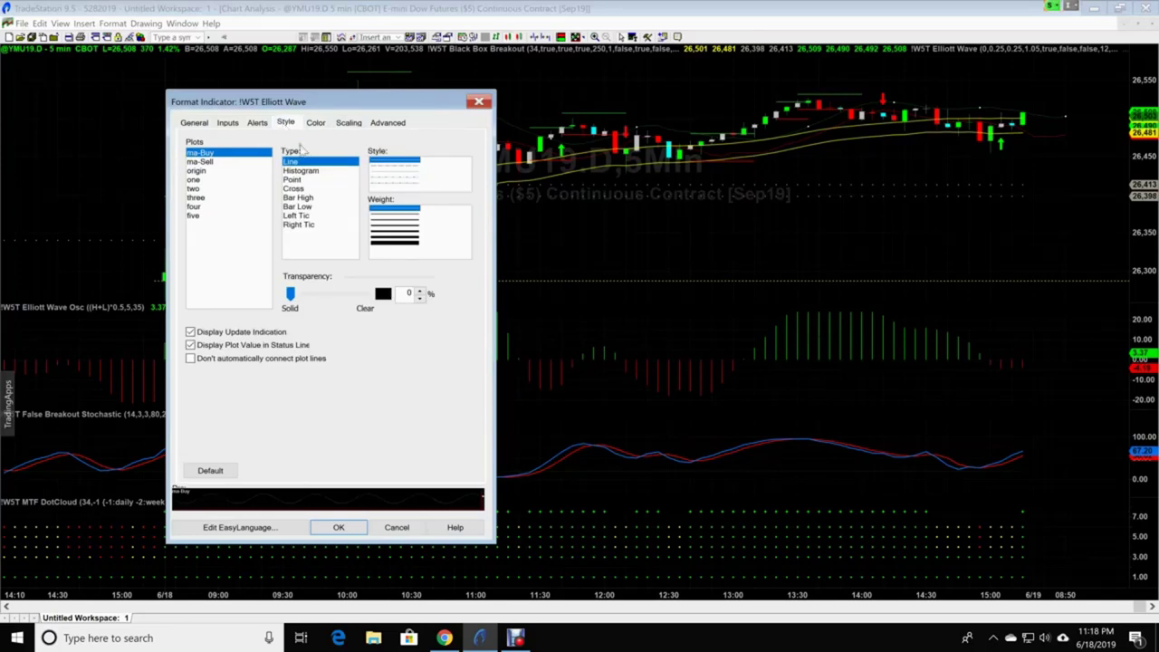
click(390, 214)
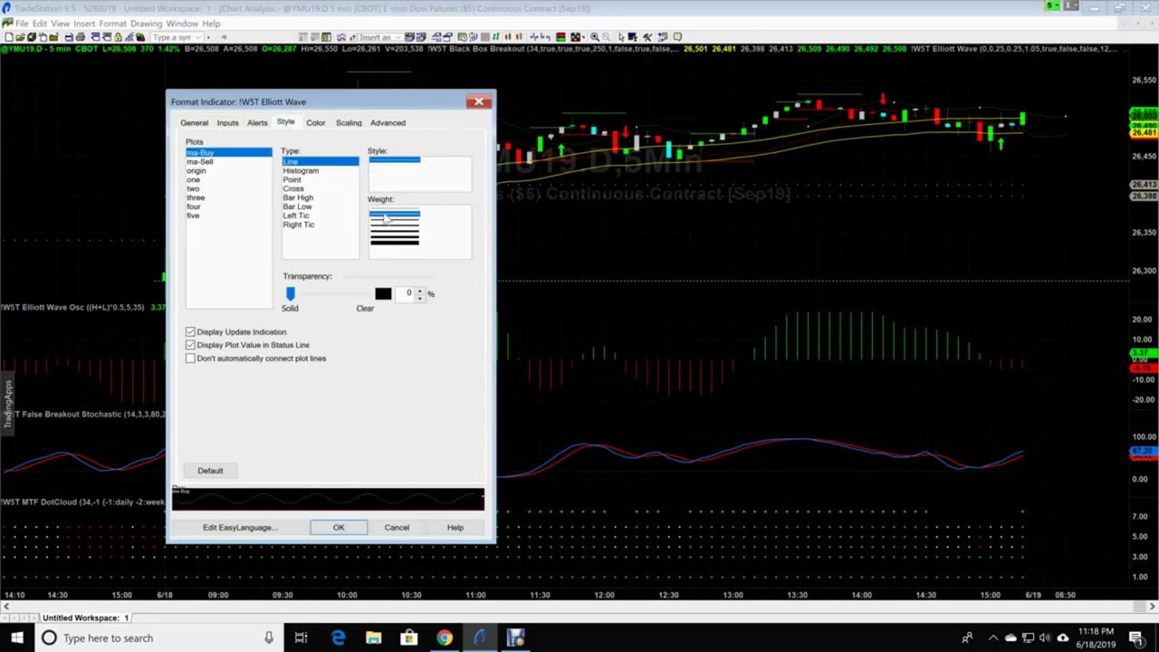
click(339, 528)
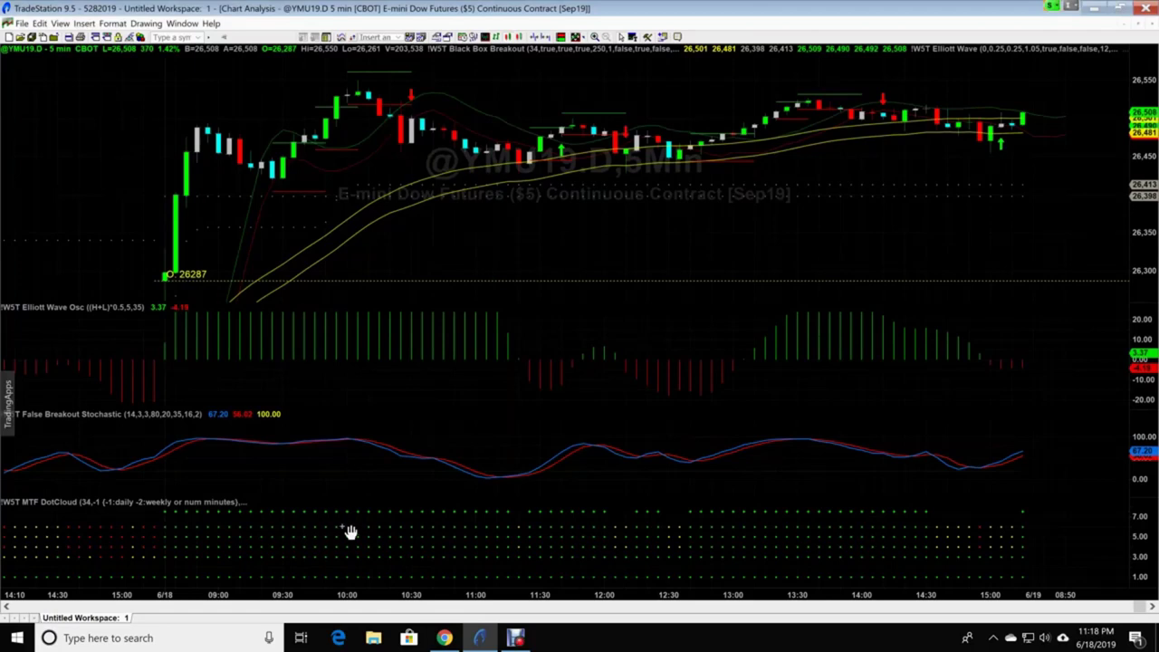
- Reopen the Elliott Wave format dialog and confirm its style settings
right_click(1038, 140)
click(1028, 145)
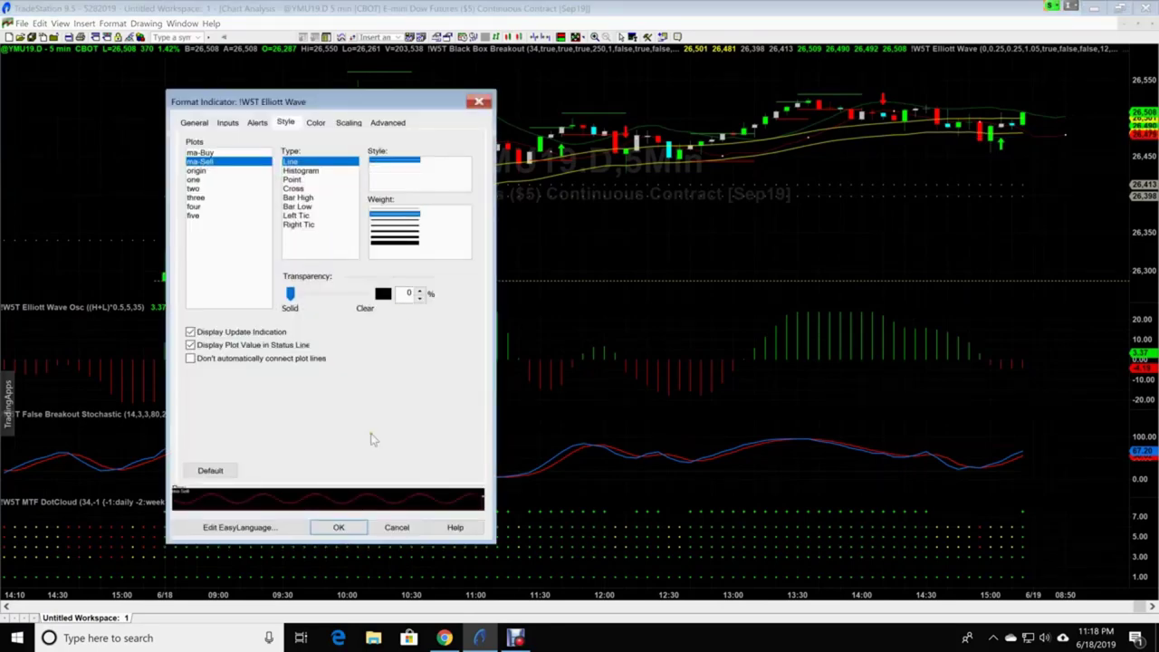
click(349, 524)
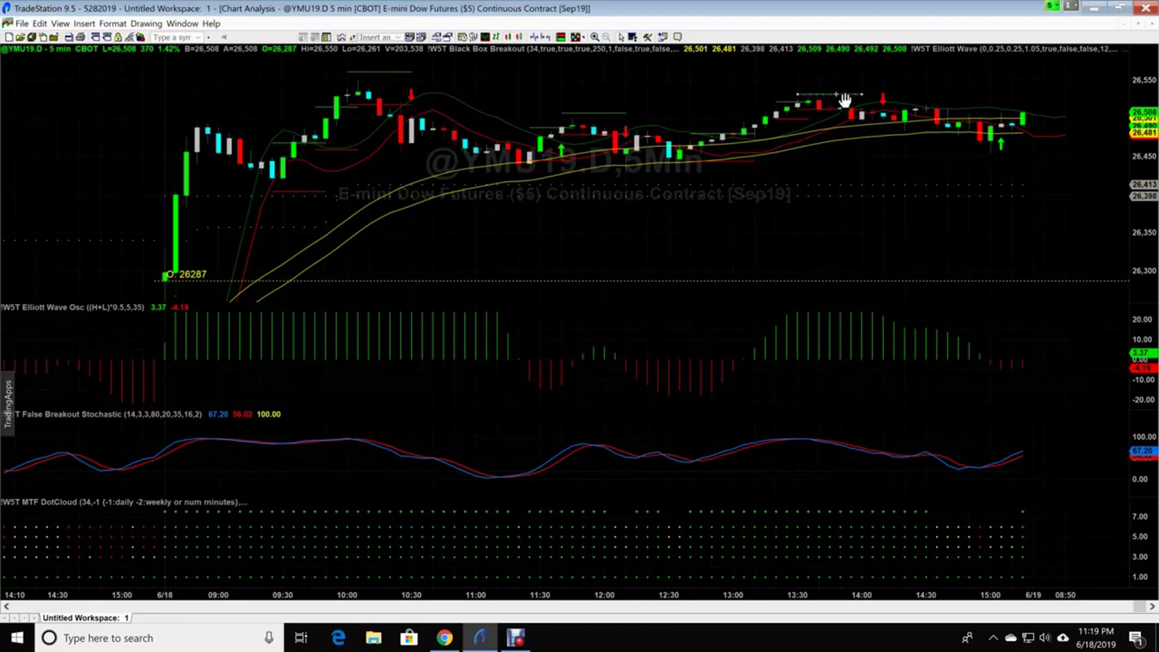
right_click(844, 100)
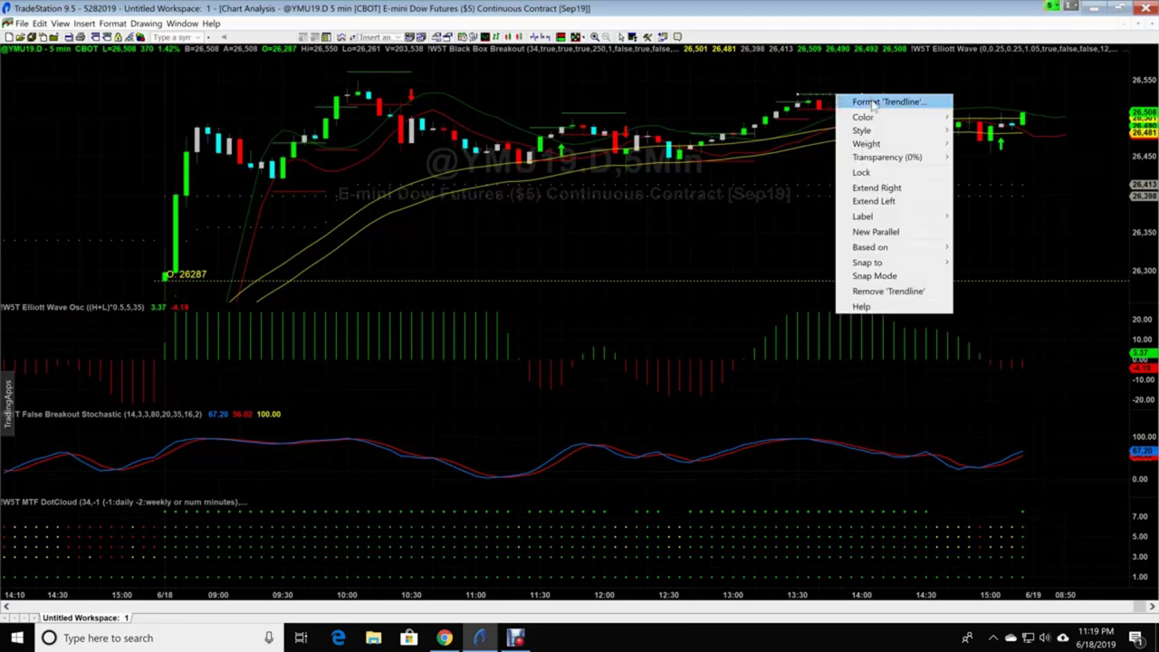
click(874, 103)
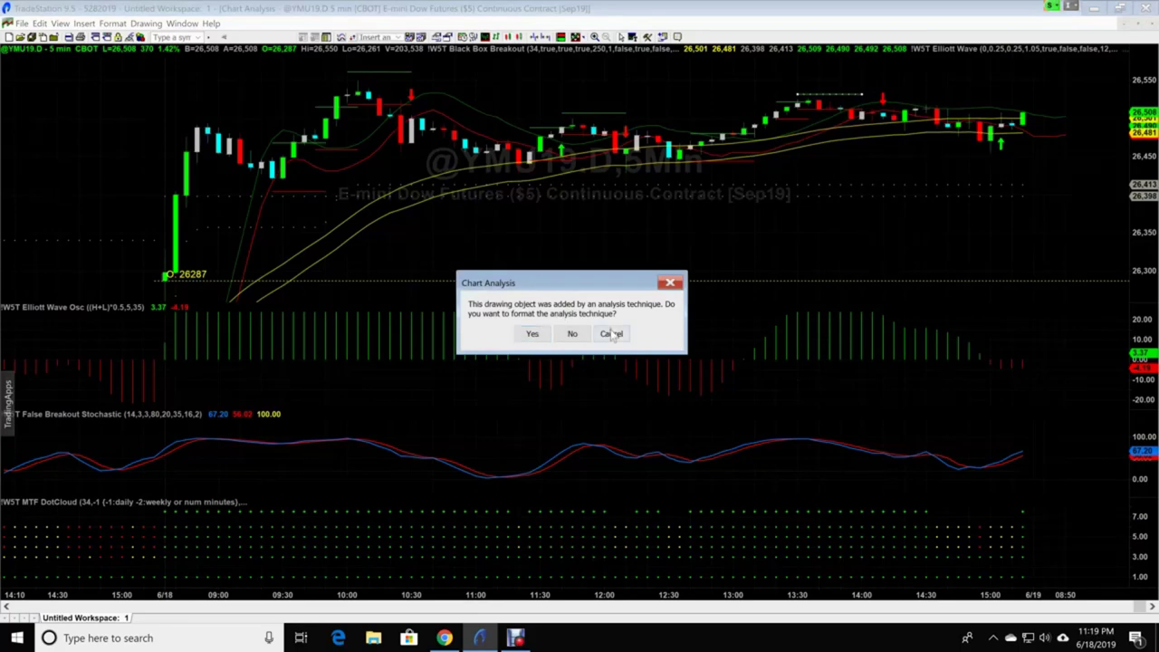
click(612, 334)
right_click(698, 87)
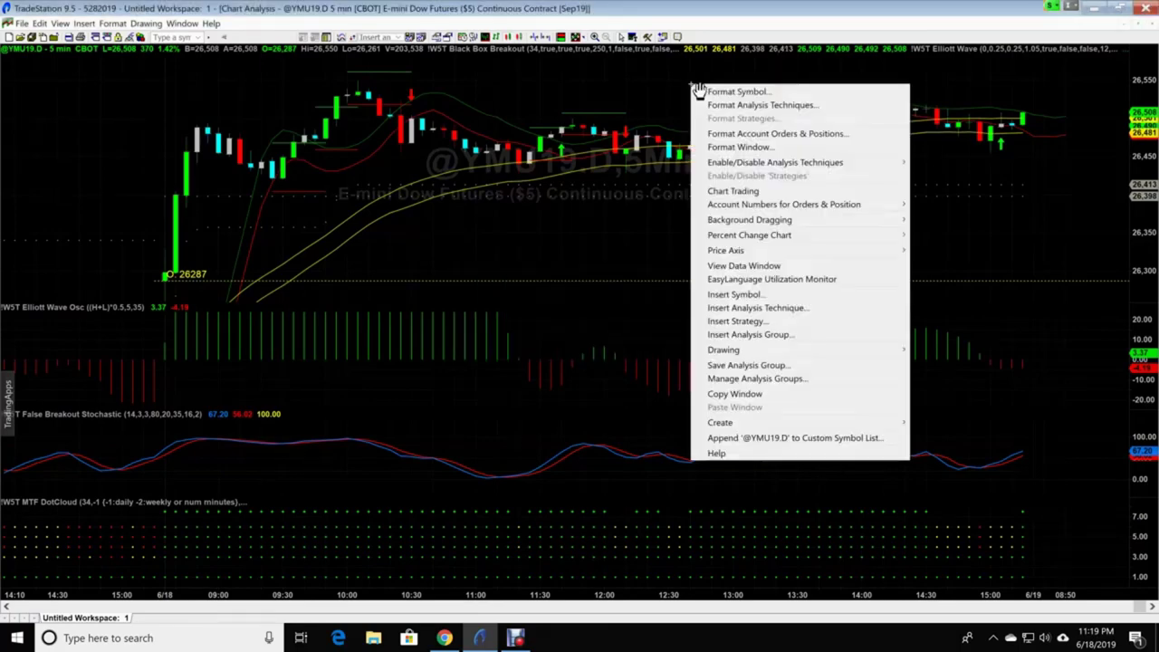
click(725, 105)
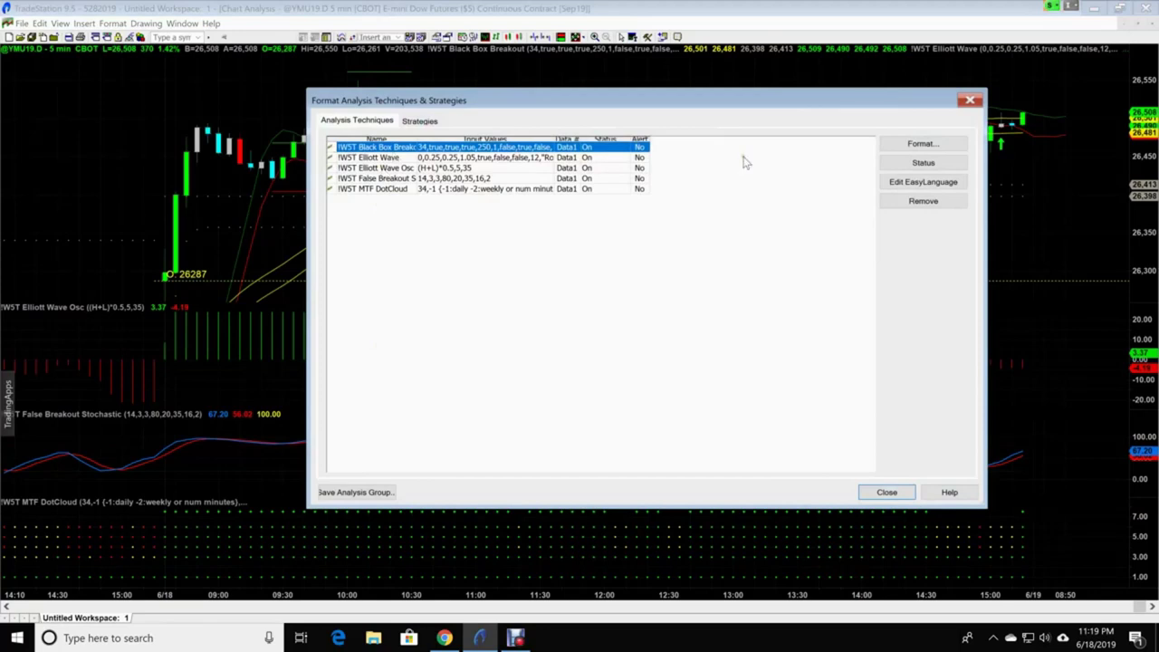
click(911, 149)
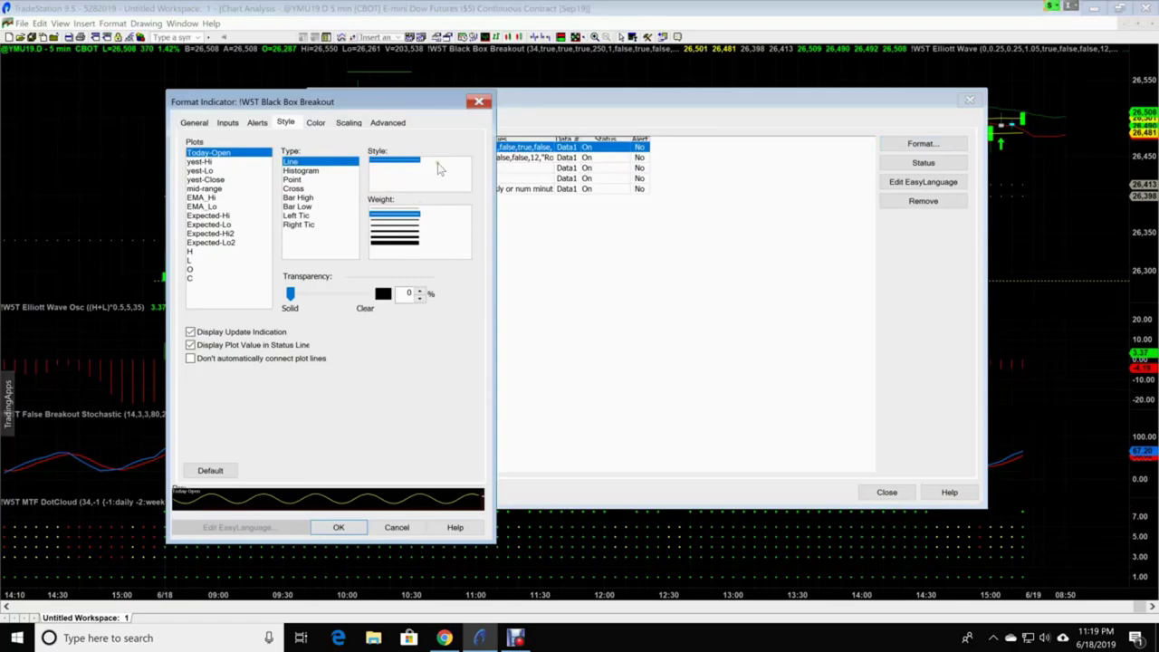
click(479, 101)
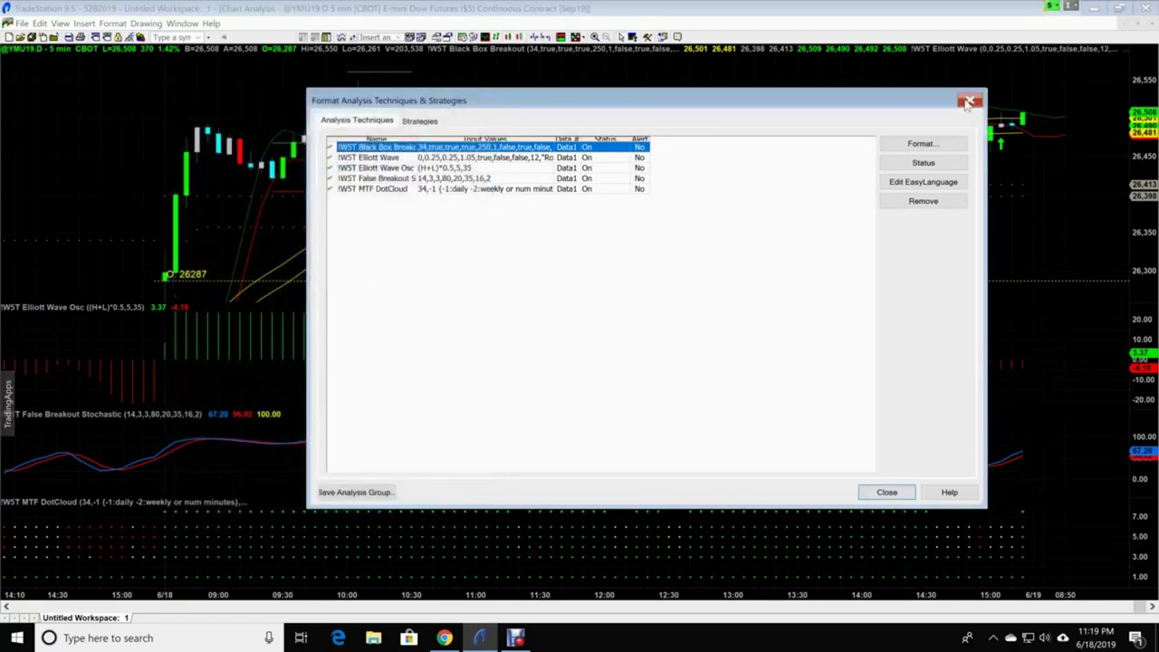
click(968, 101)
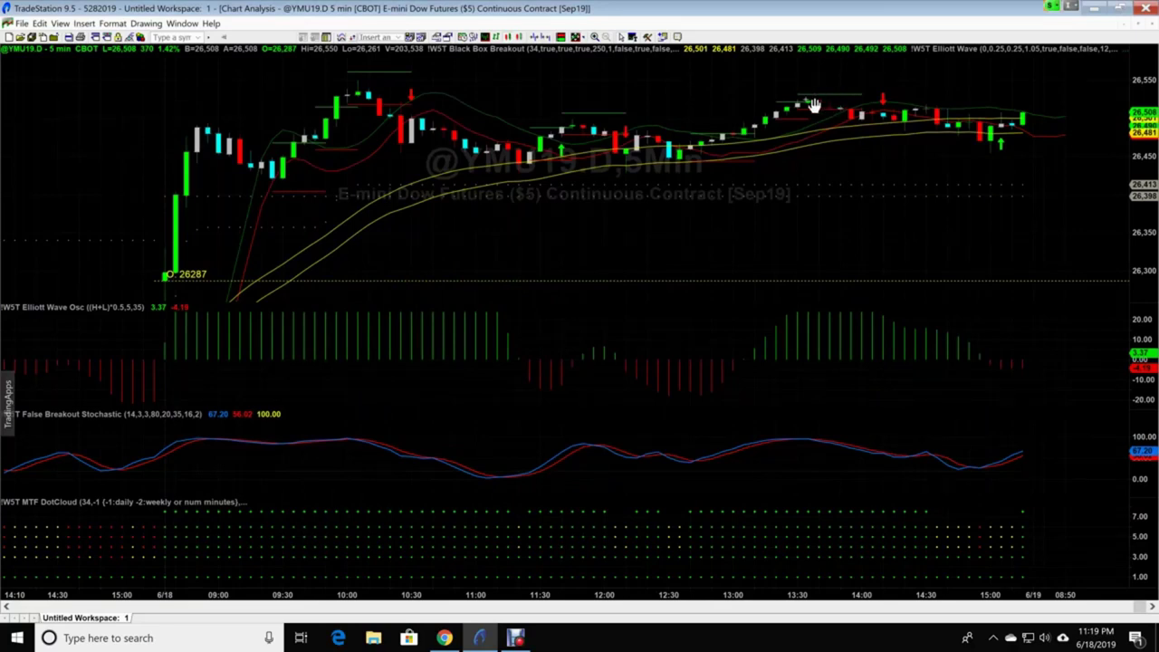
right_click(739, 89)
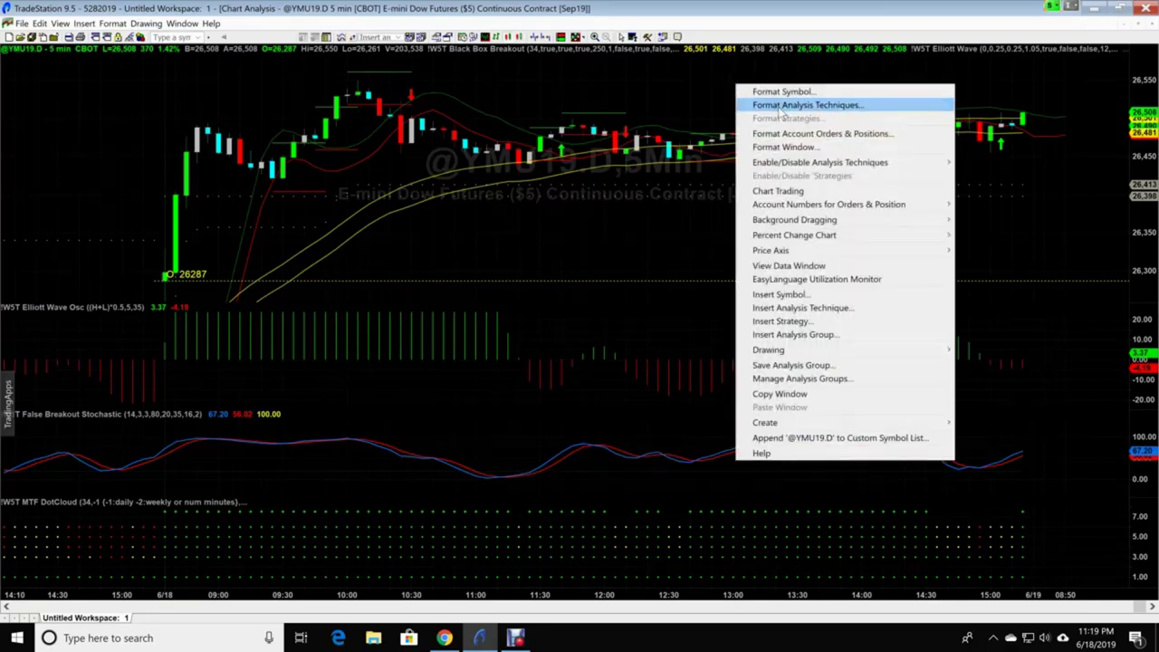
- Set the Black Box Breakout input ShowEntryExitLabels to true through Format Analysis Techniques
click(780, 108)
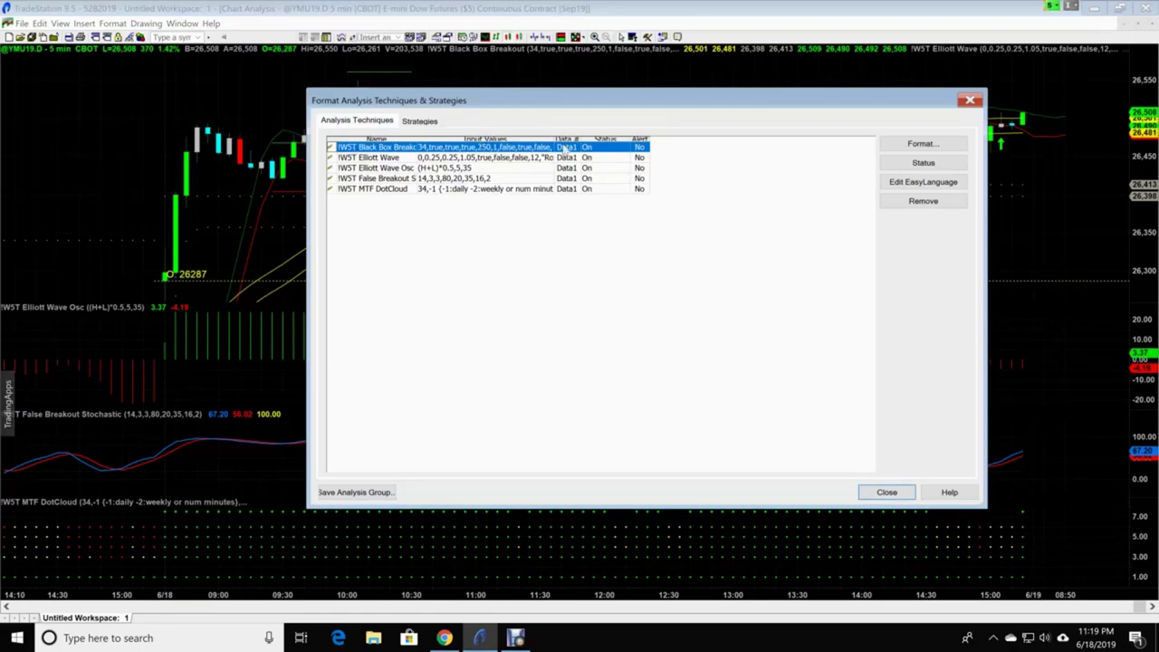
click(922, 144)
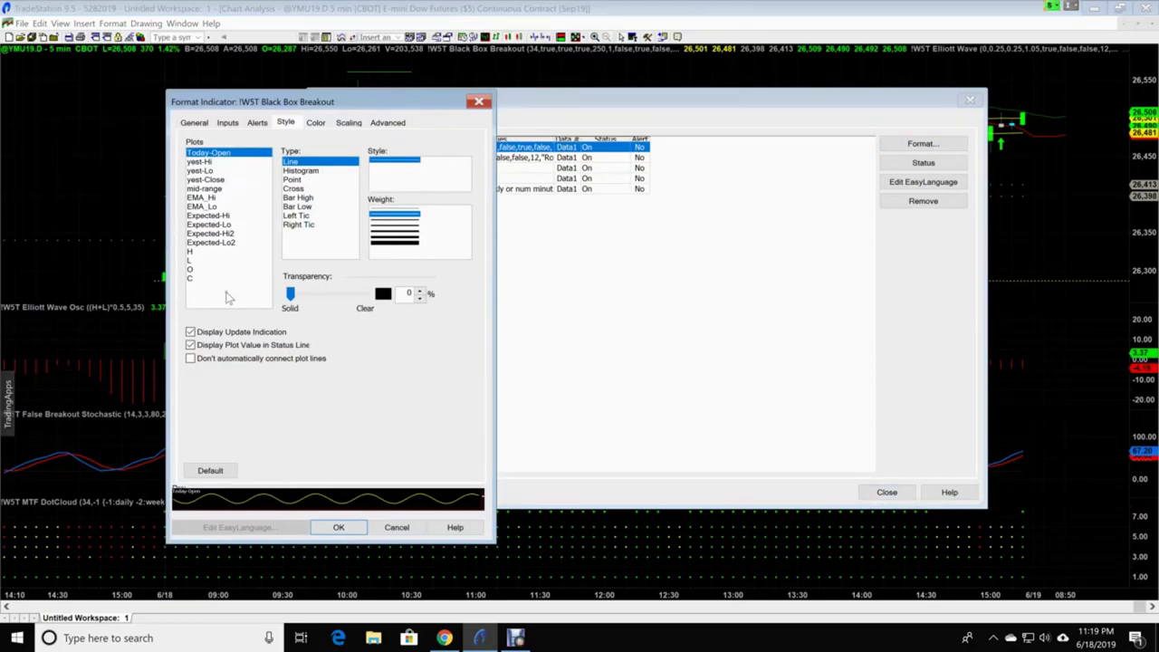
click(227, 124)
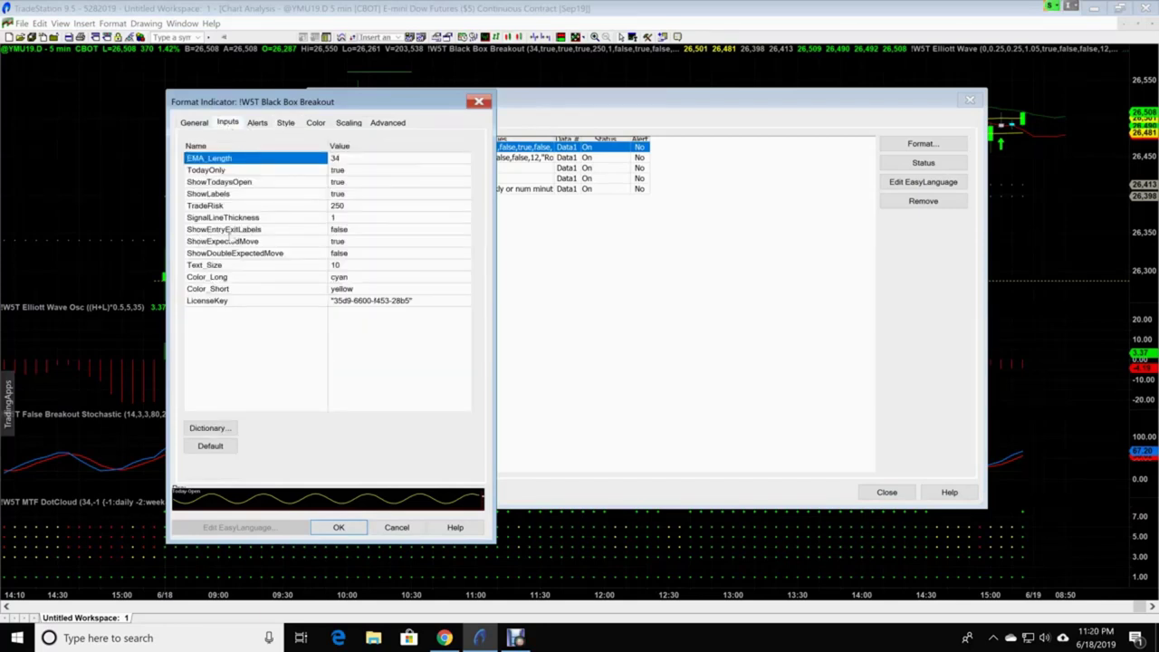
click(357, 230)
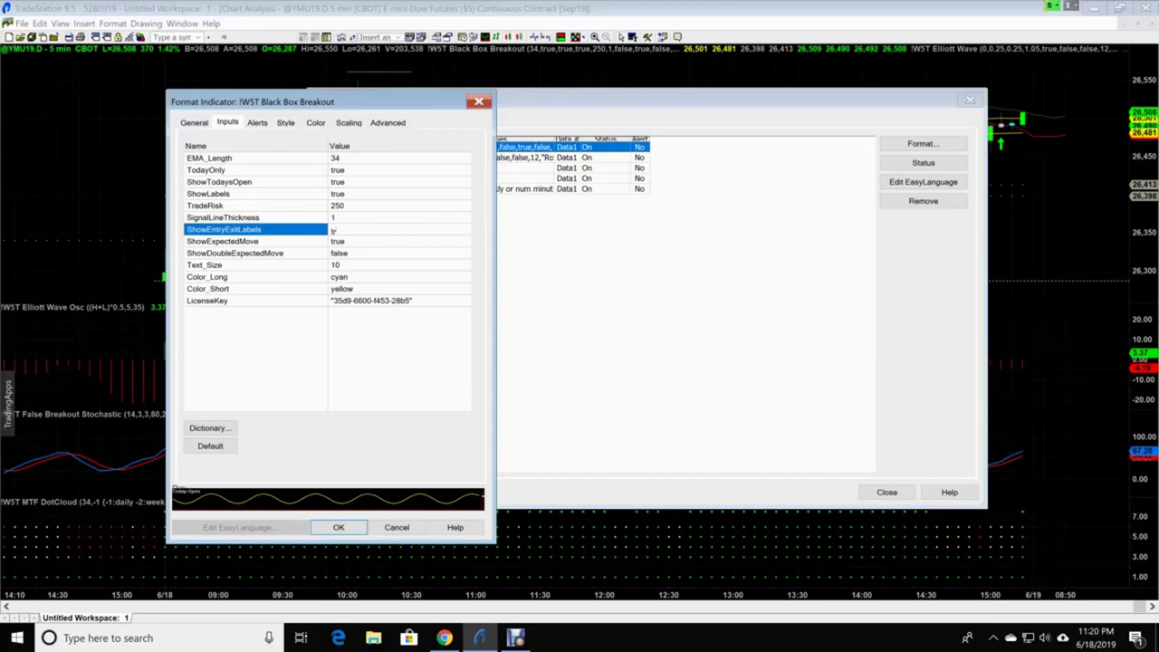
key(Return)
click(335, 527)
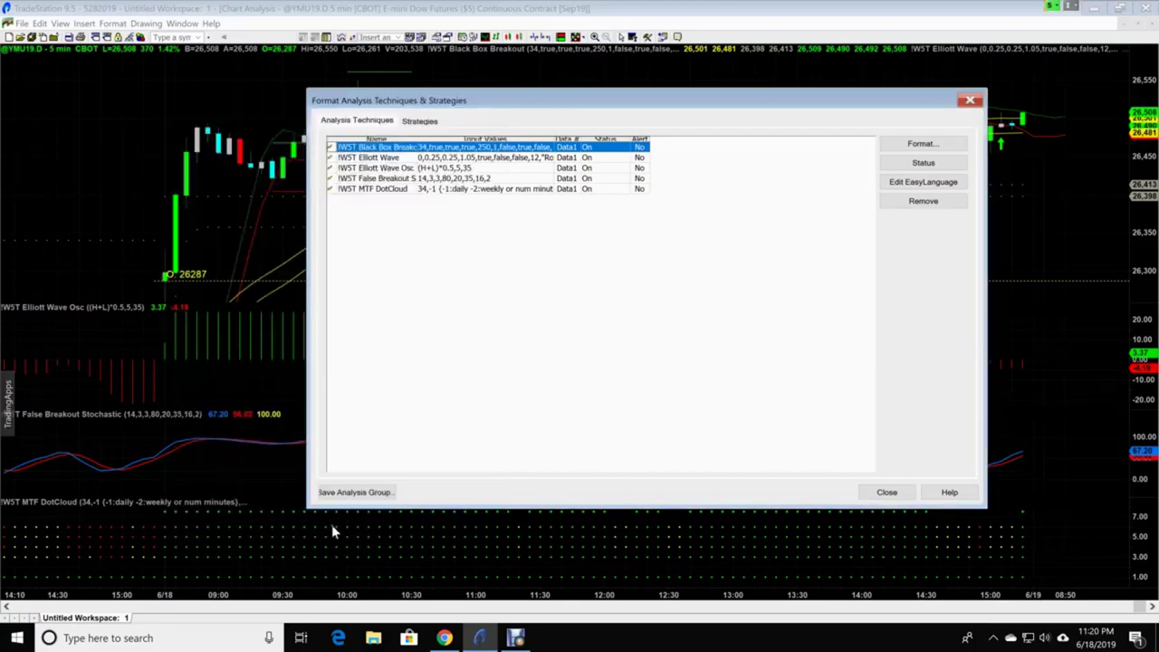
click(886, 492)
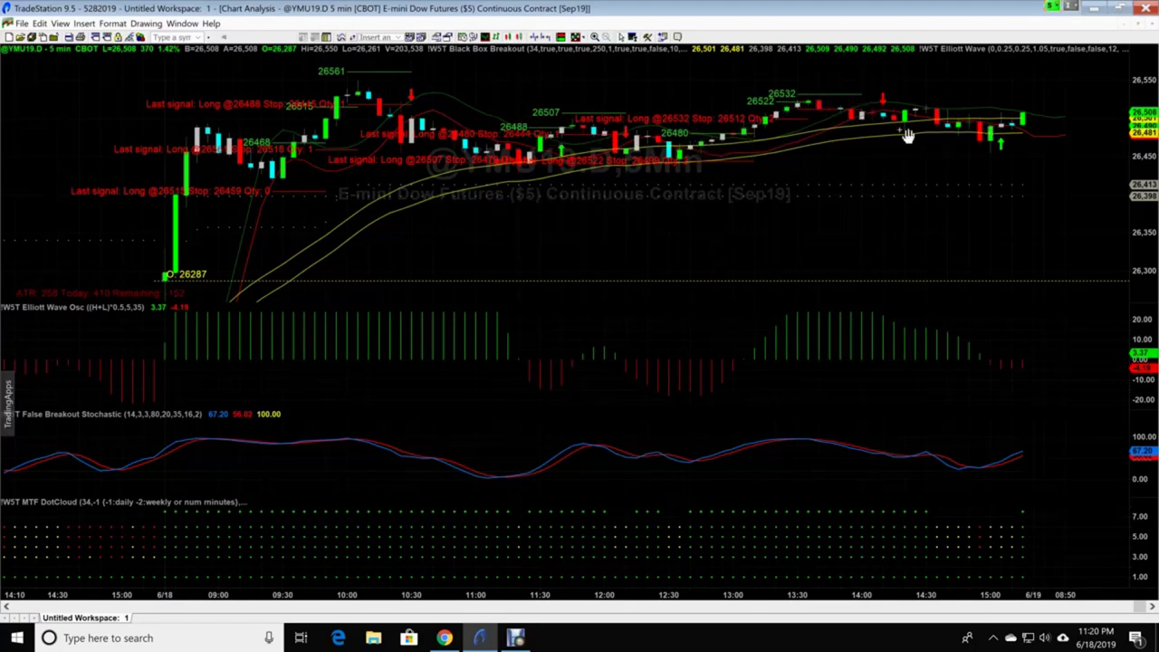
right_click(784, 96)
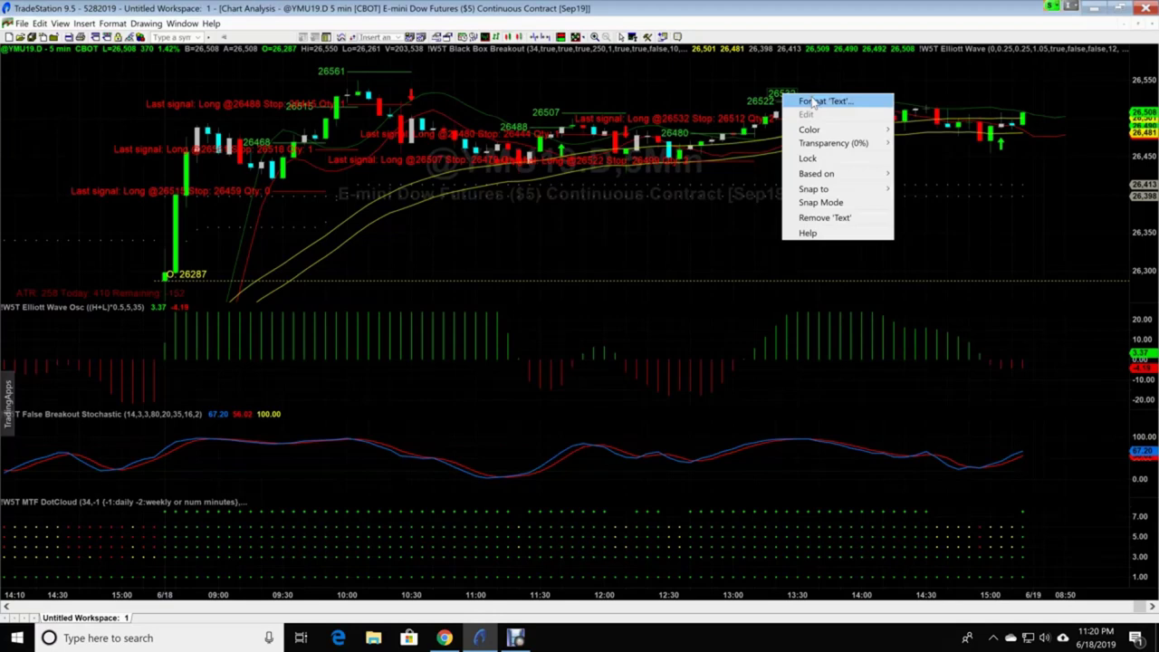
click(786, 101)
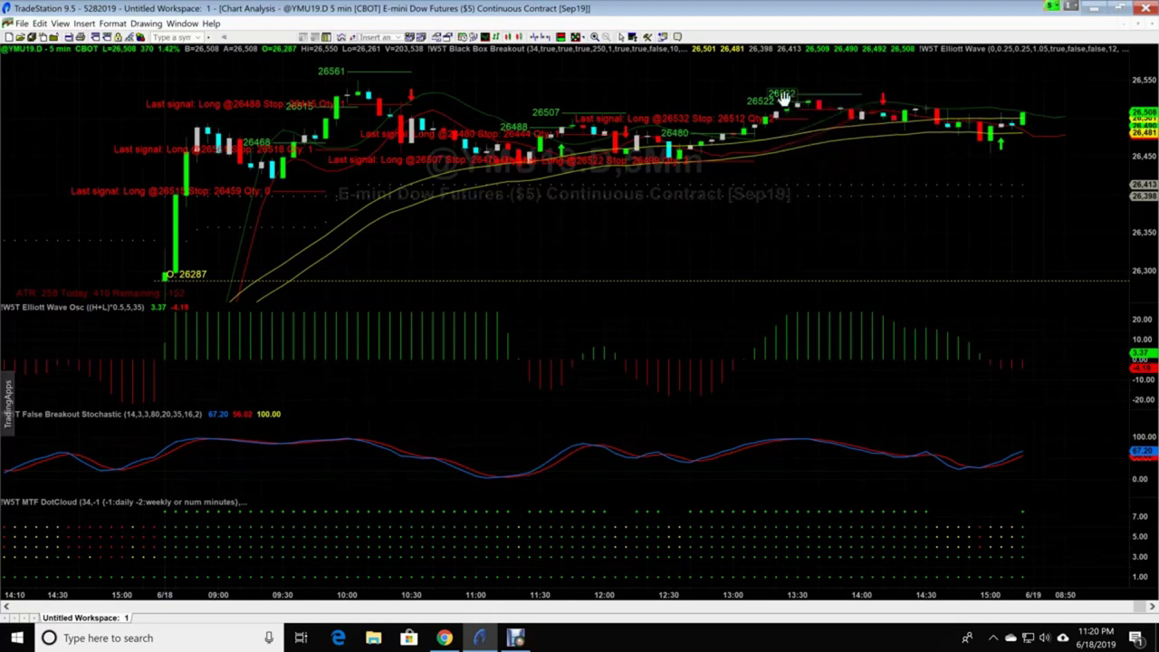
right_click(784, 99)
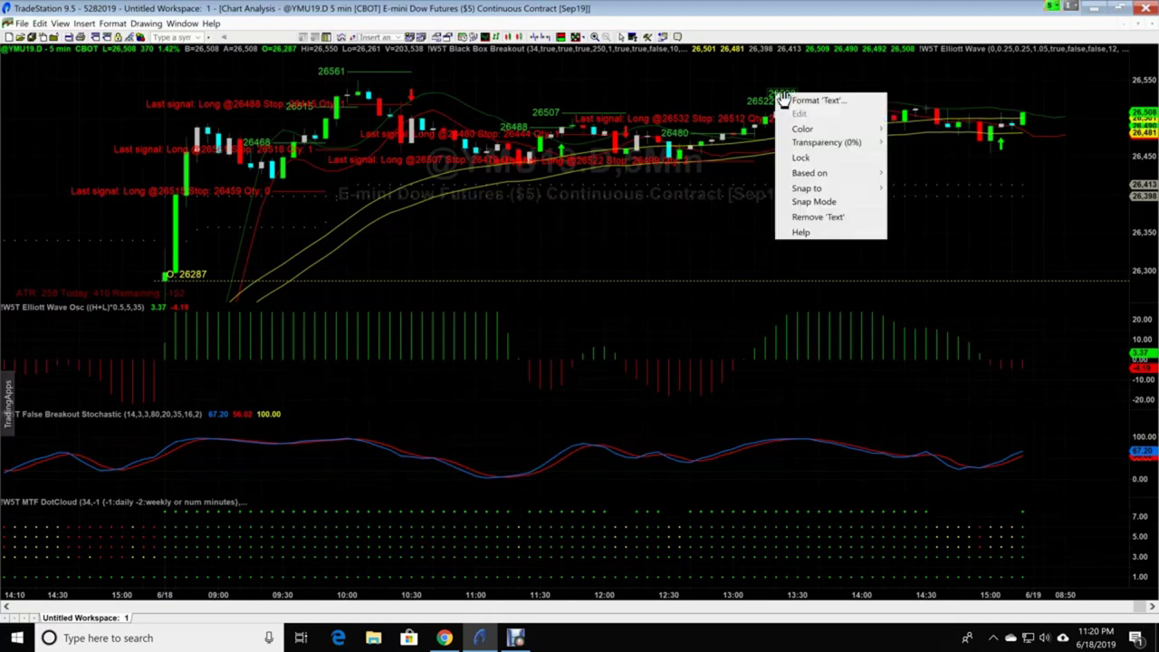
click(813, 101)
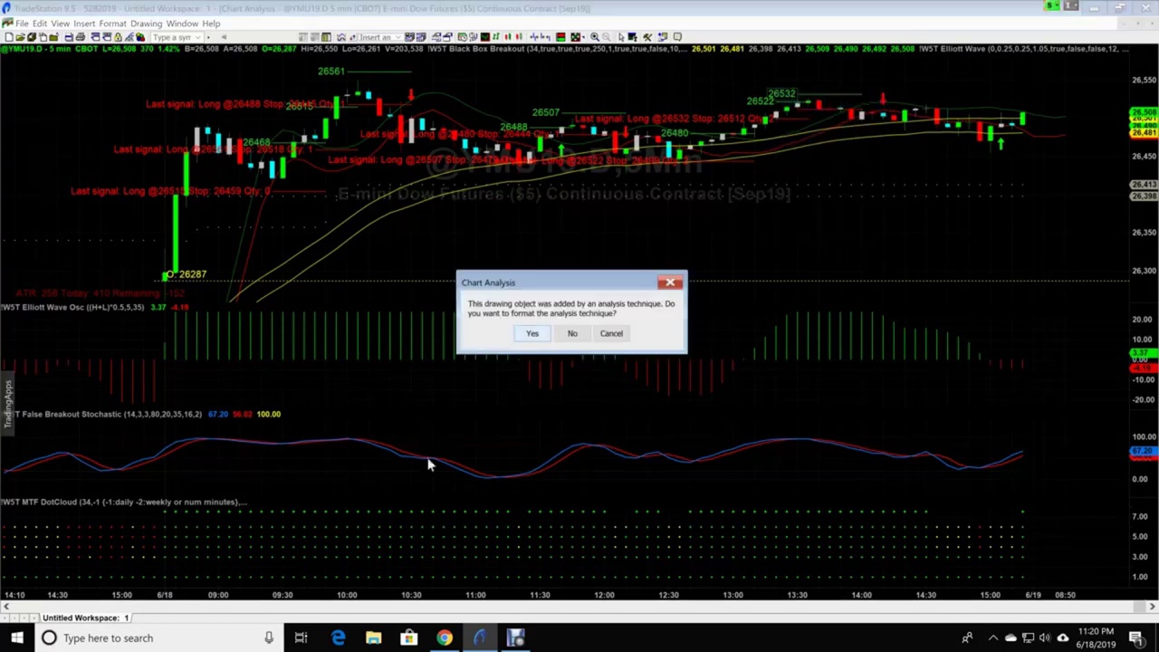
click(533, 335)
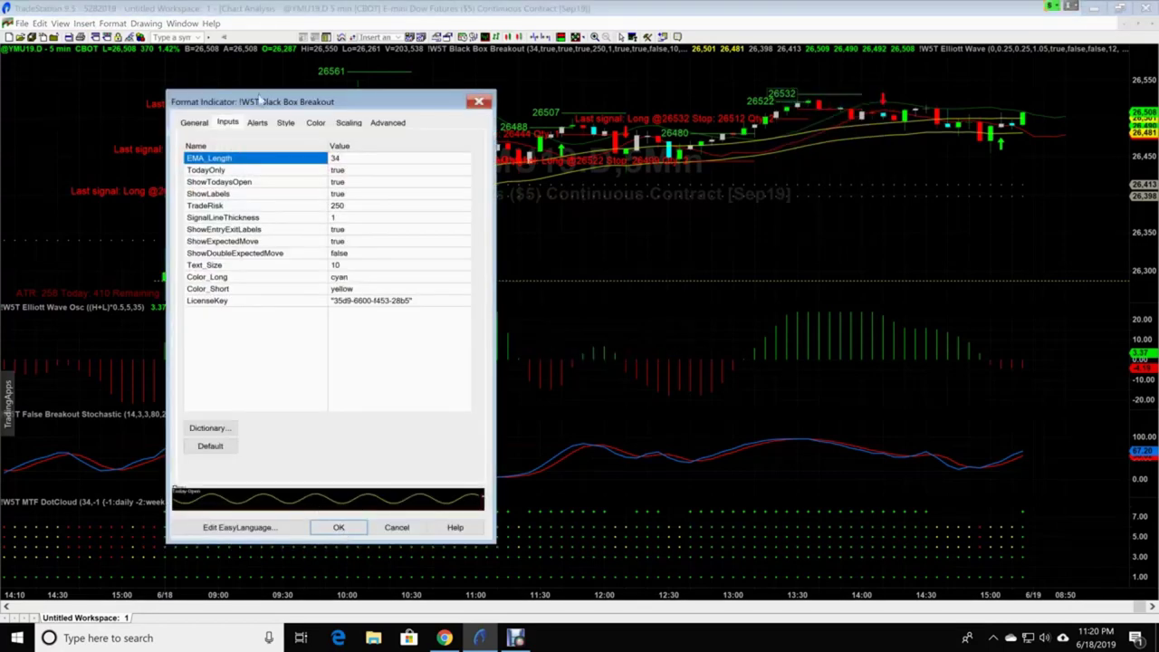
click(481, 101)
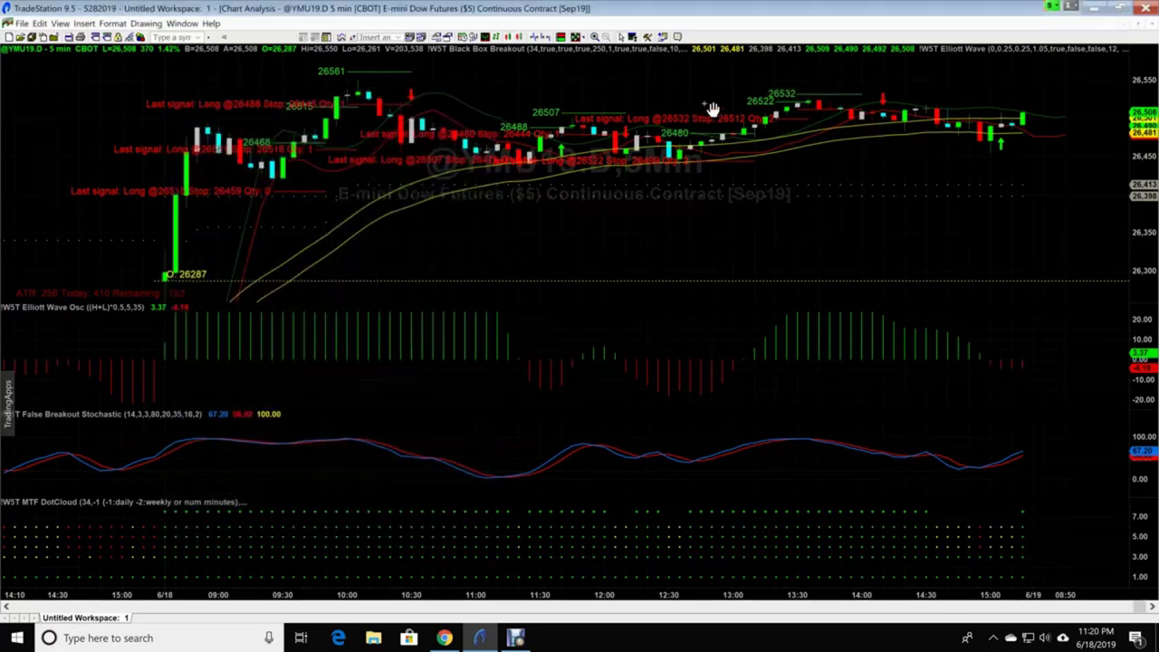
- Change the Black Box Breakout Text_Size input from 10 to 5
right_click(718, 105)
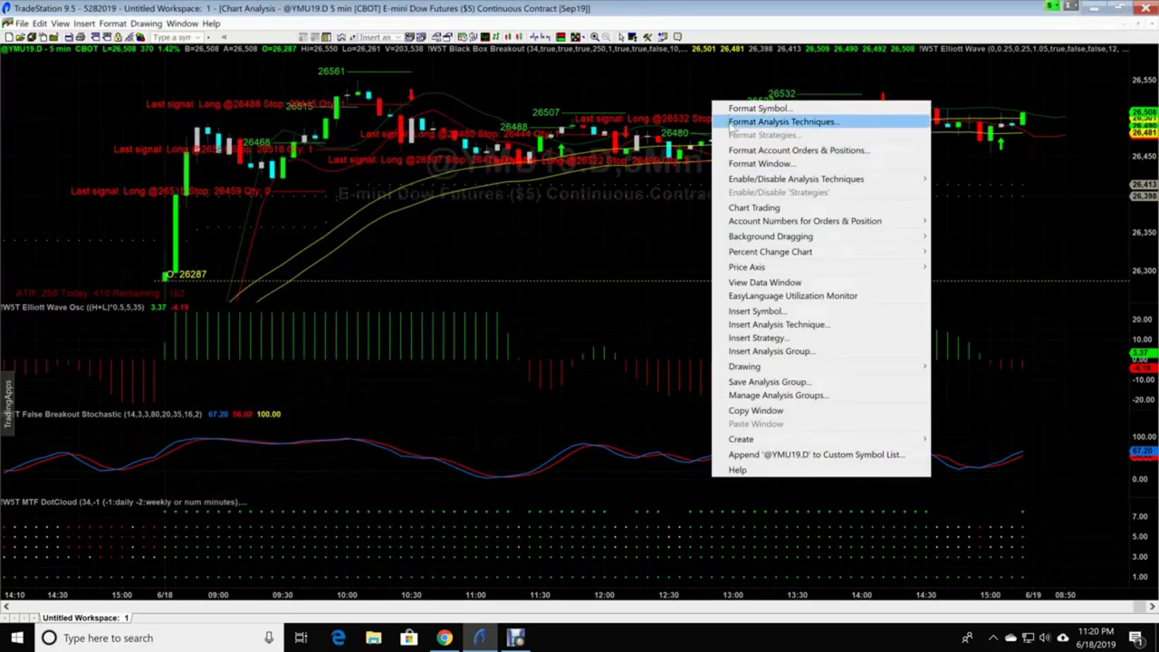
click(730, 126)
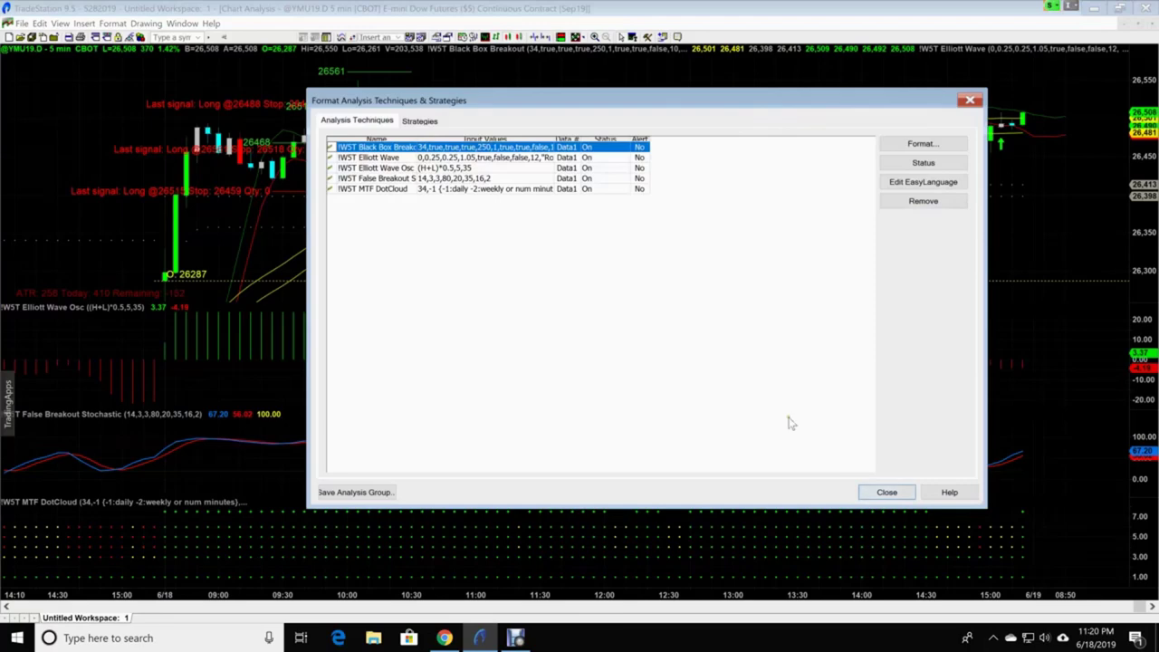
click(942, 143)
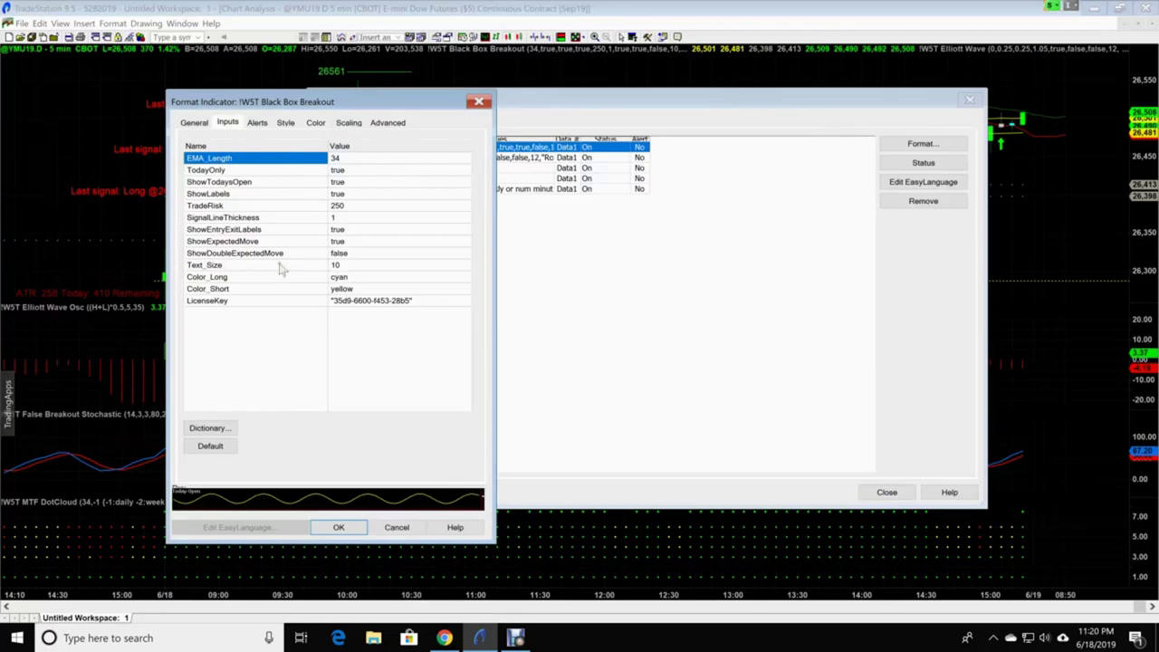
click(346, 268)
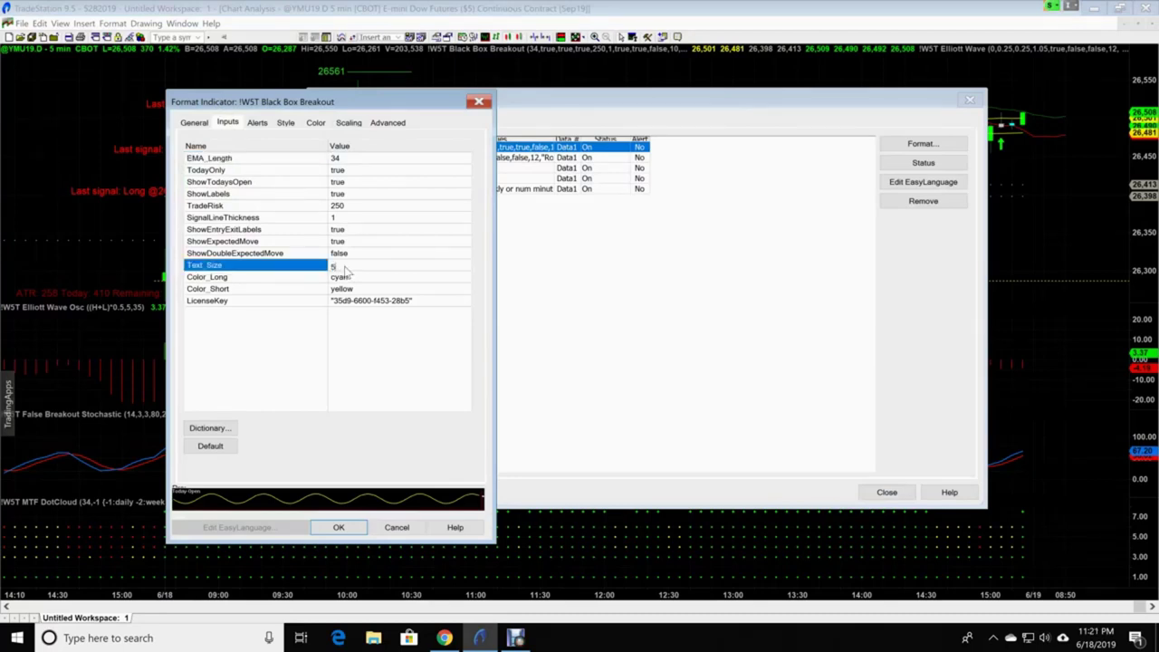
click(339, 529)
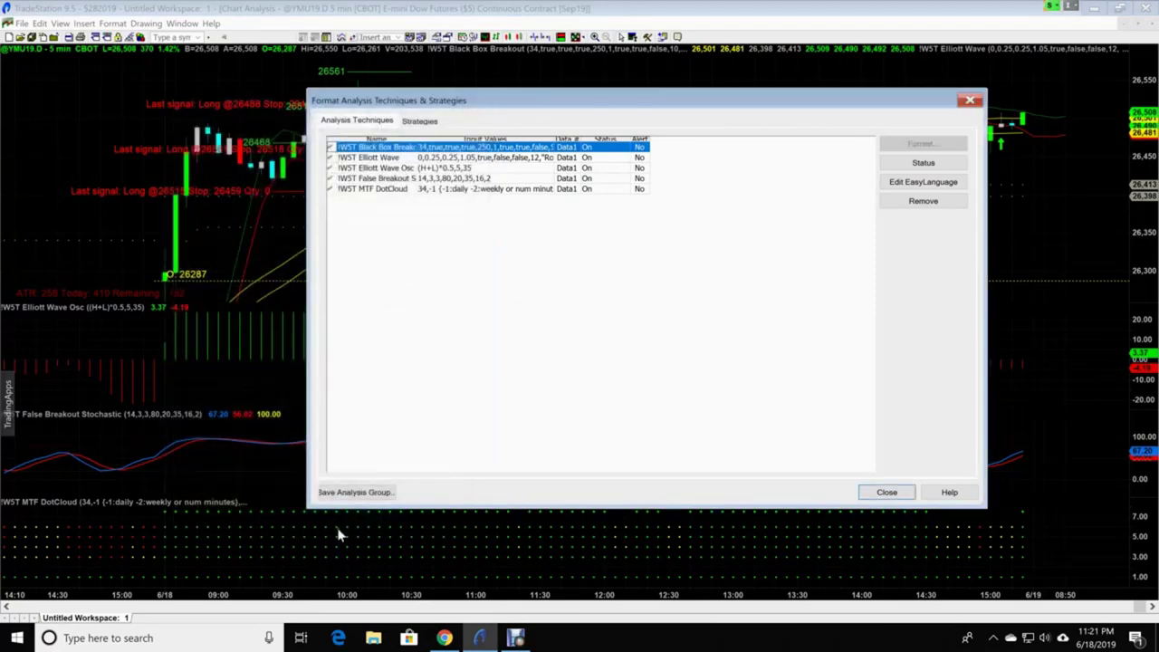
click(886, 492)
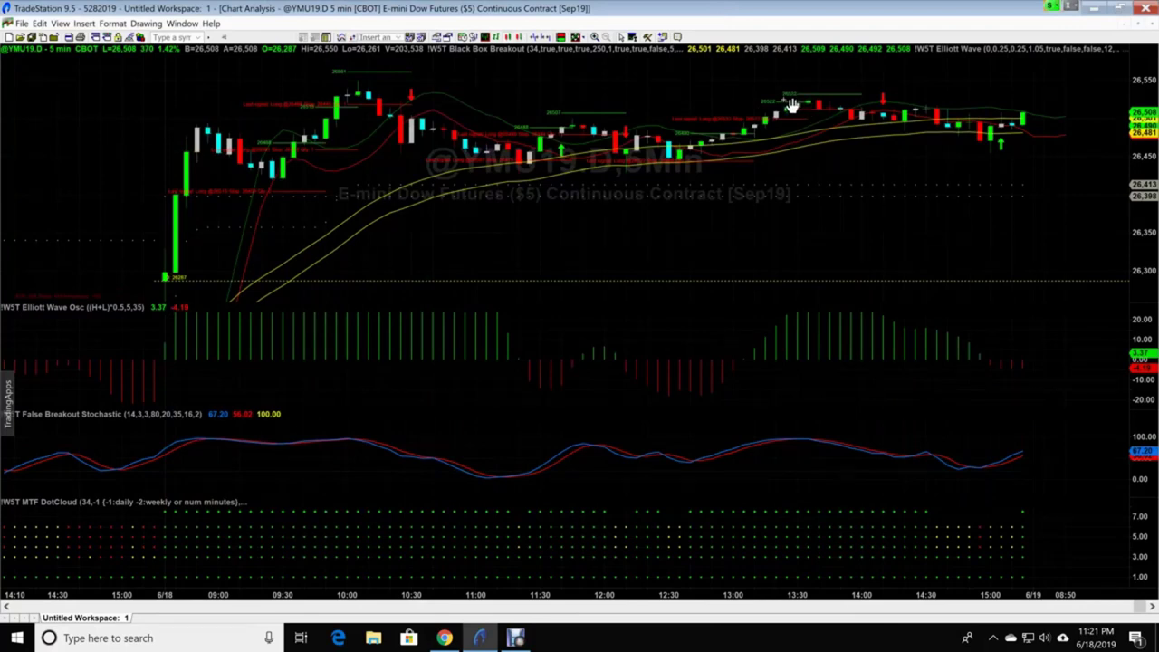
click(895, 93)
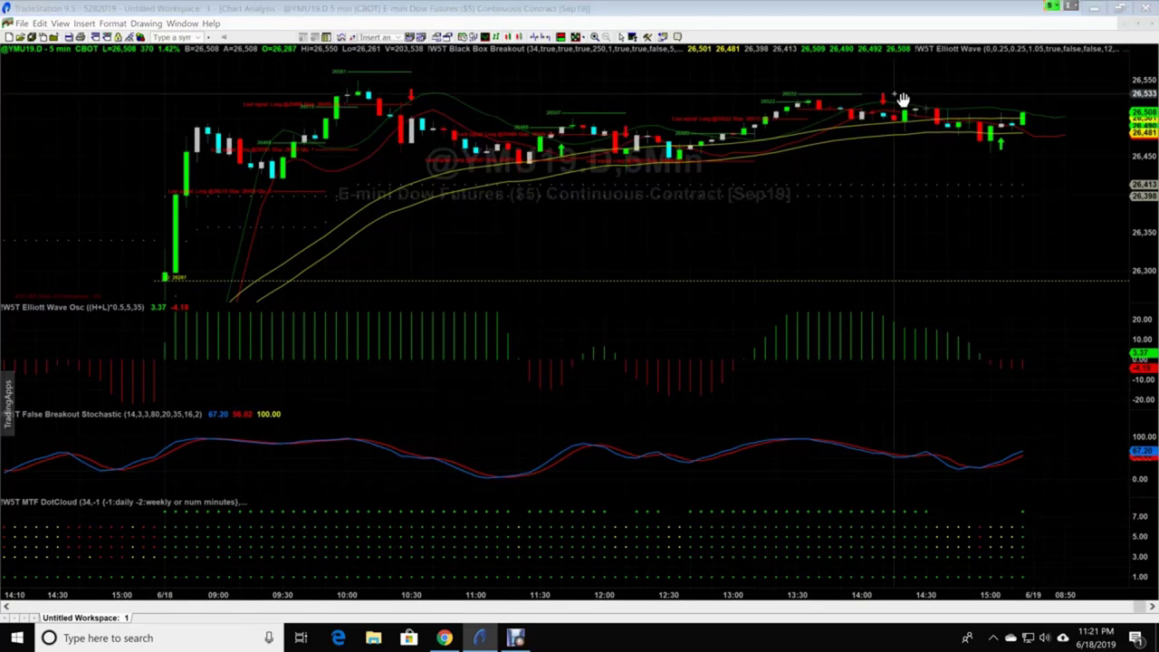
click(817, 96)
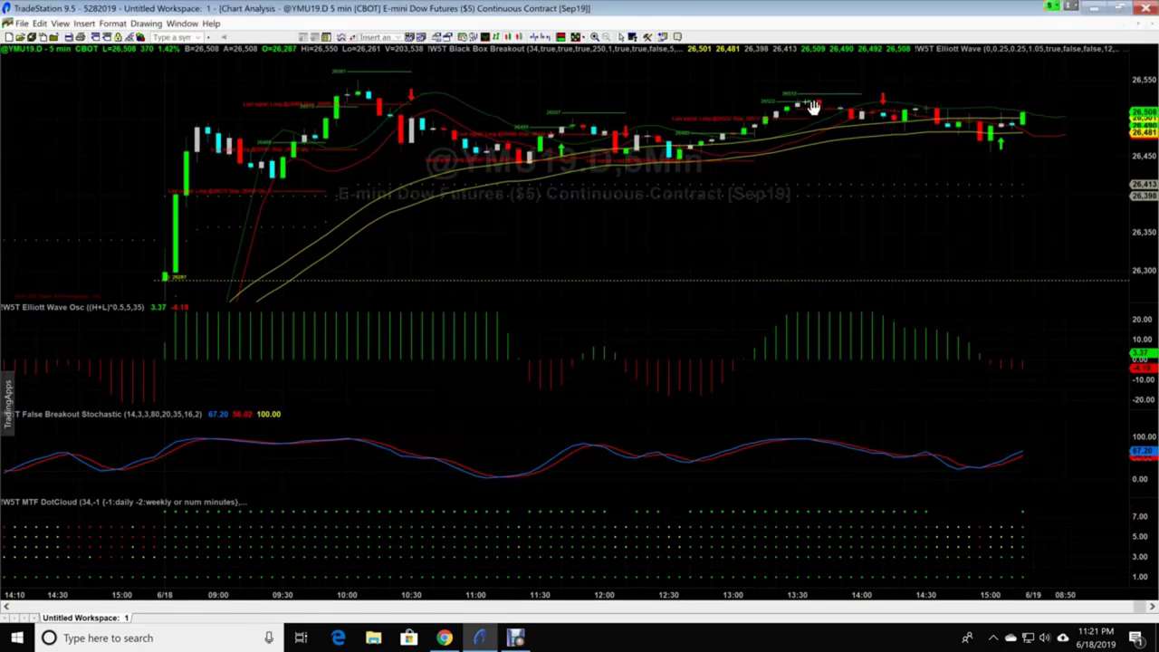